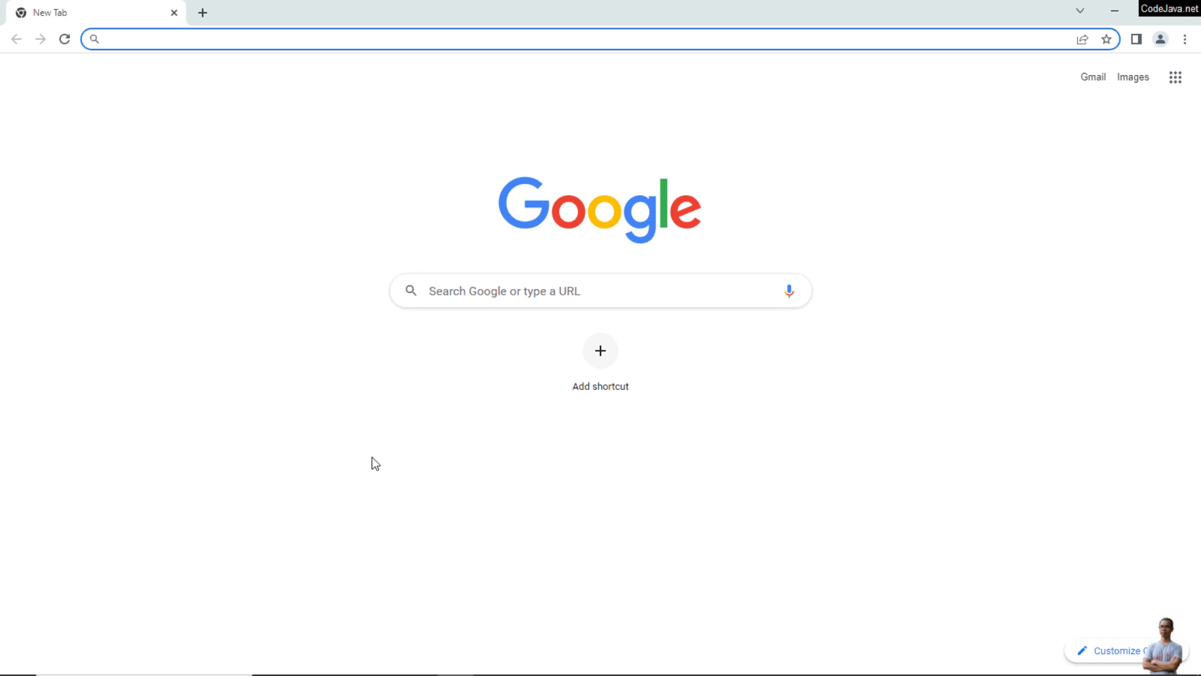
Step: Download openjdk-20.0.1_windows-x64_bin.zip from the Builds list on jdk.java.net/20
{"action": "type", "text": "j"}
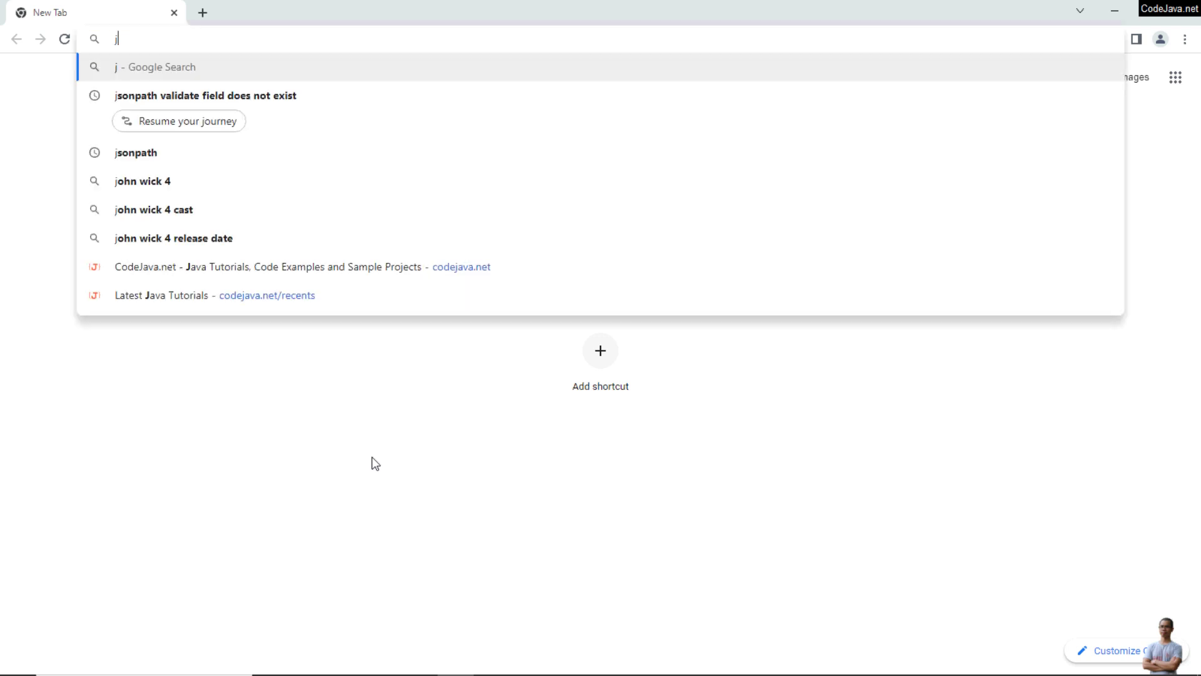
{"action": "type", "text": "dk.java.net/20"}
{"action": "key", "text": "Return"}
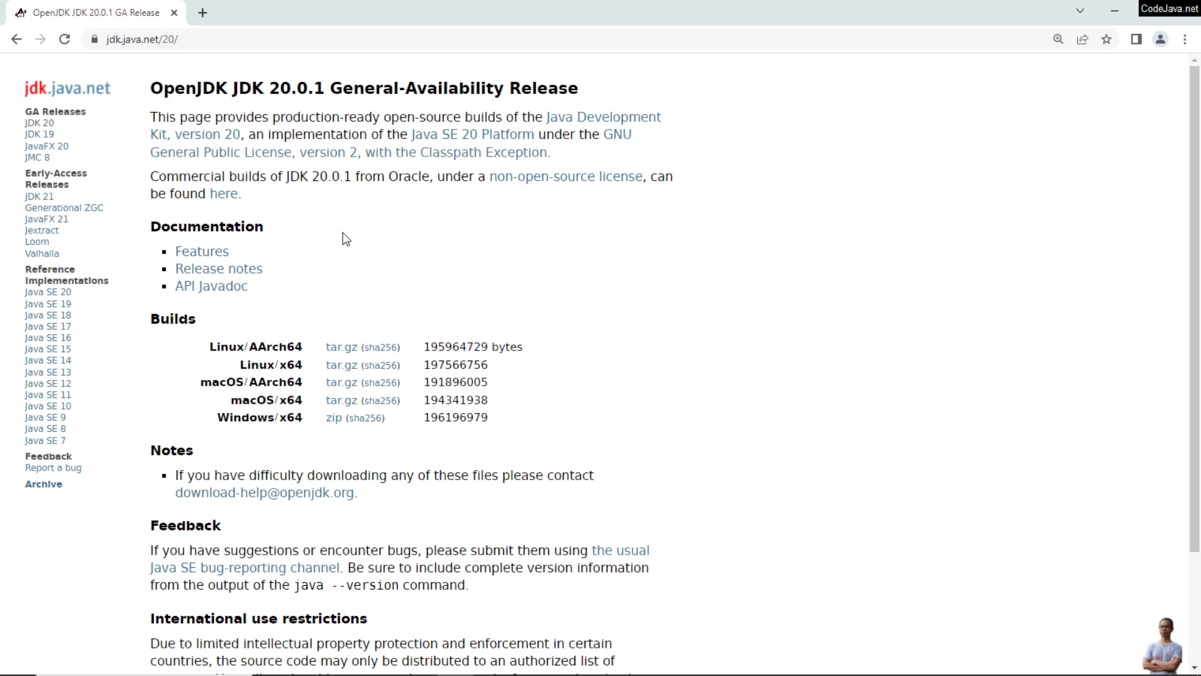
{"action": "scroll", "coordinate": [399, 324], "scroll_direction": "down", "scroll_amount": 3}
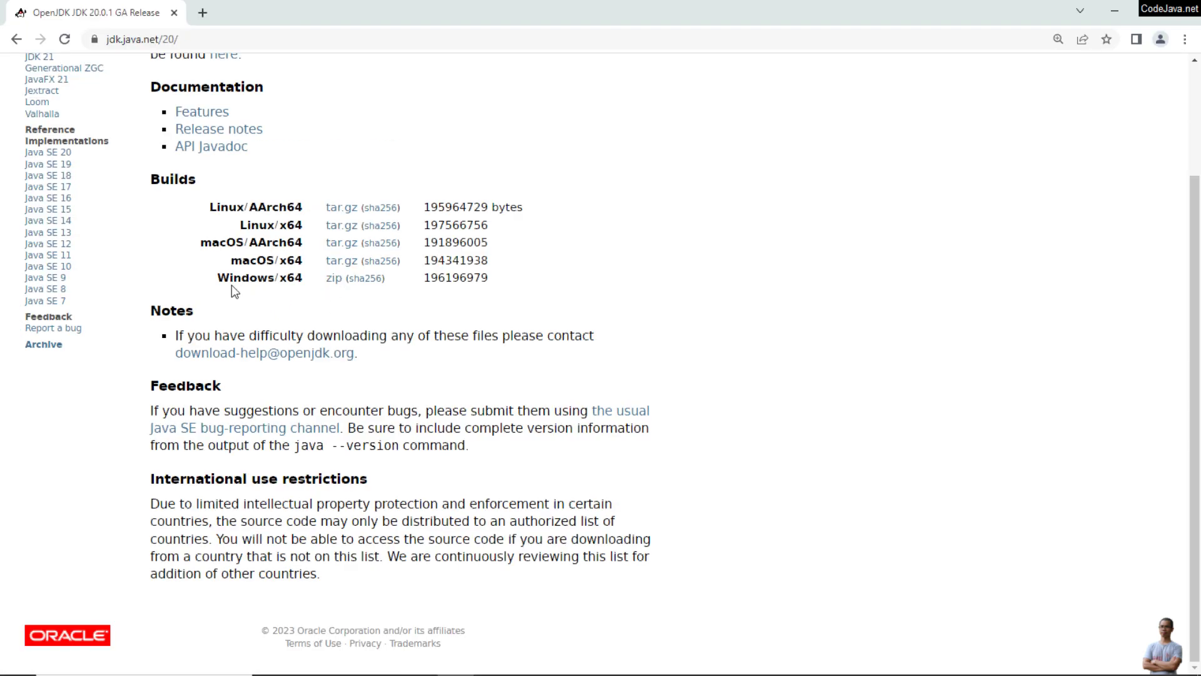
{"action": "left_click", "coordinate": [334, 280]}
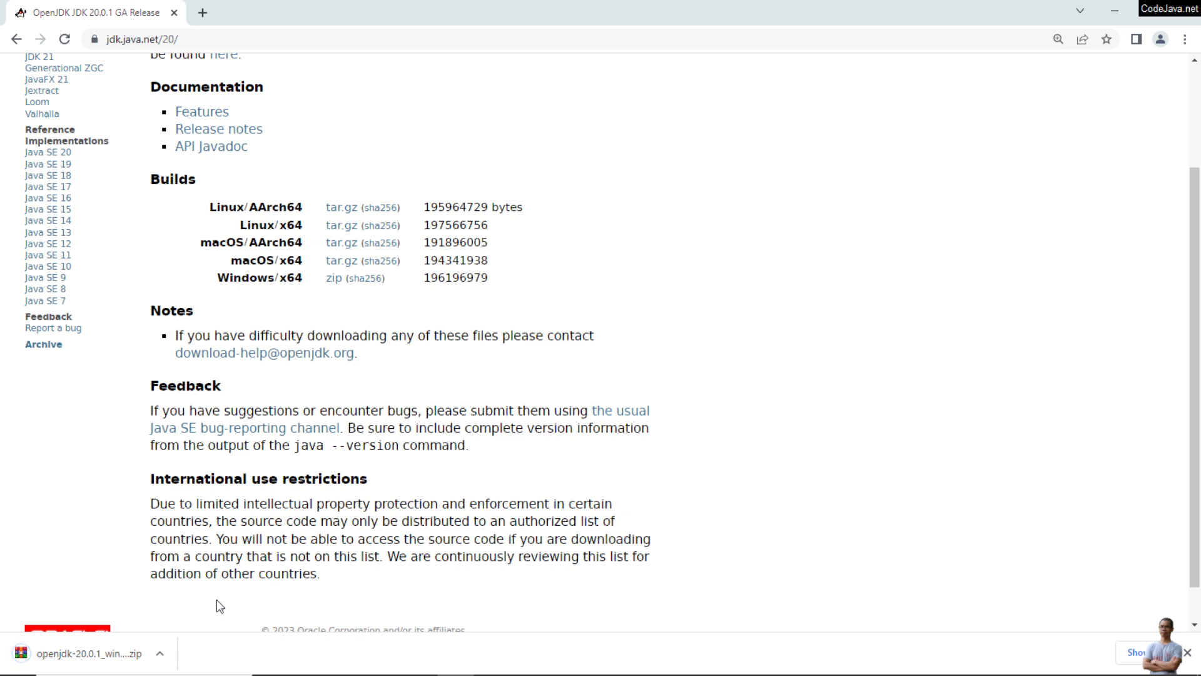
{"action": "left_click", "coordinate": [160, 652]}
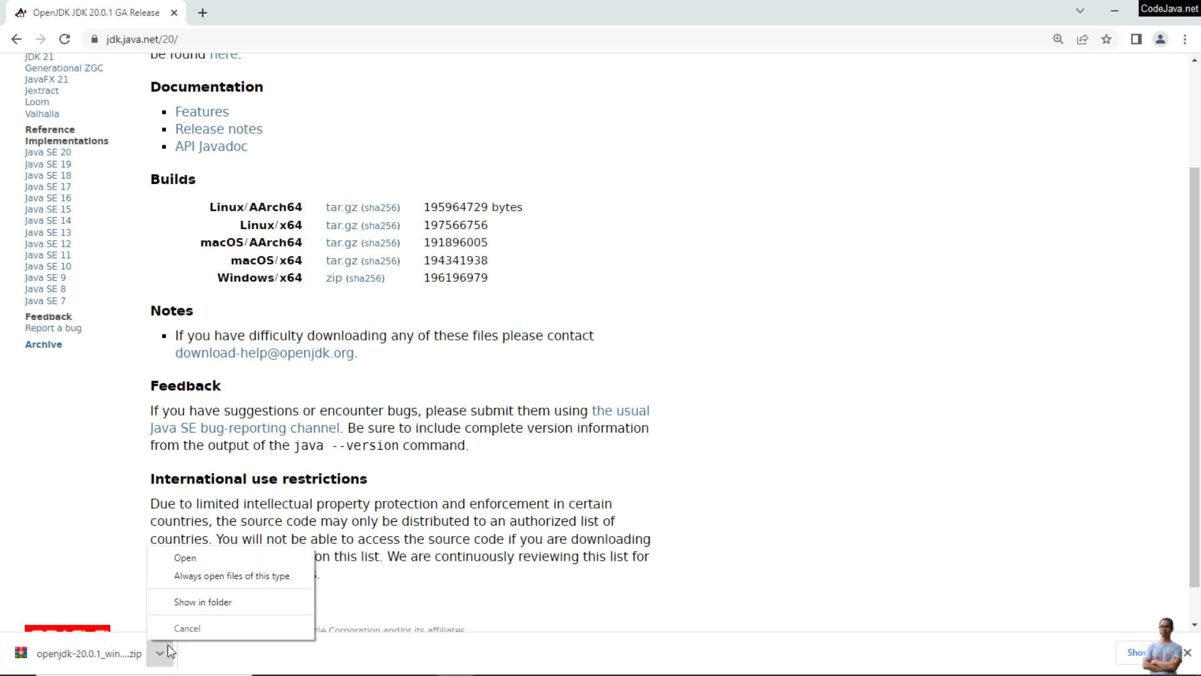
Step: Show the downloaded OpenJDK zip in its Downloads folder and copy it
{"action": "left_click", "coordinate": [207, 602]}
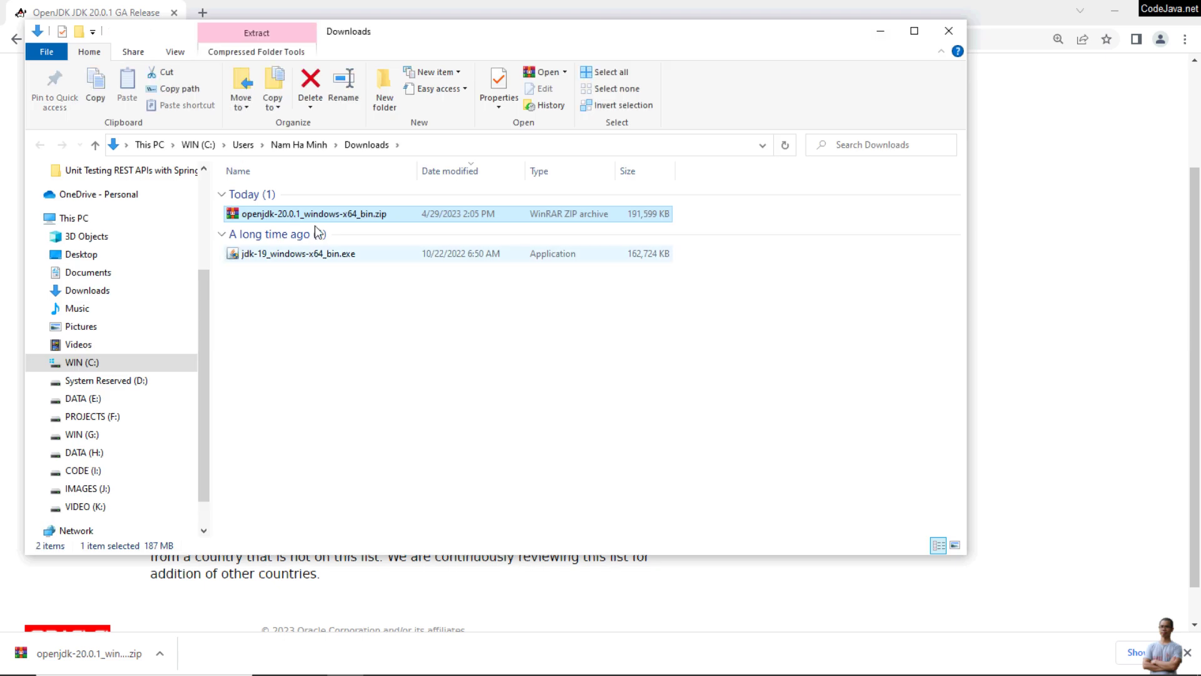
{"action": "left_click_drag", "start_coordinate": [428, 41], "coordinate": [681, 79]}
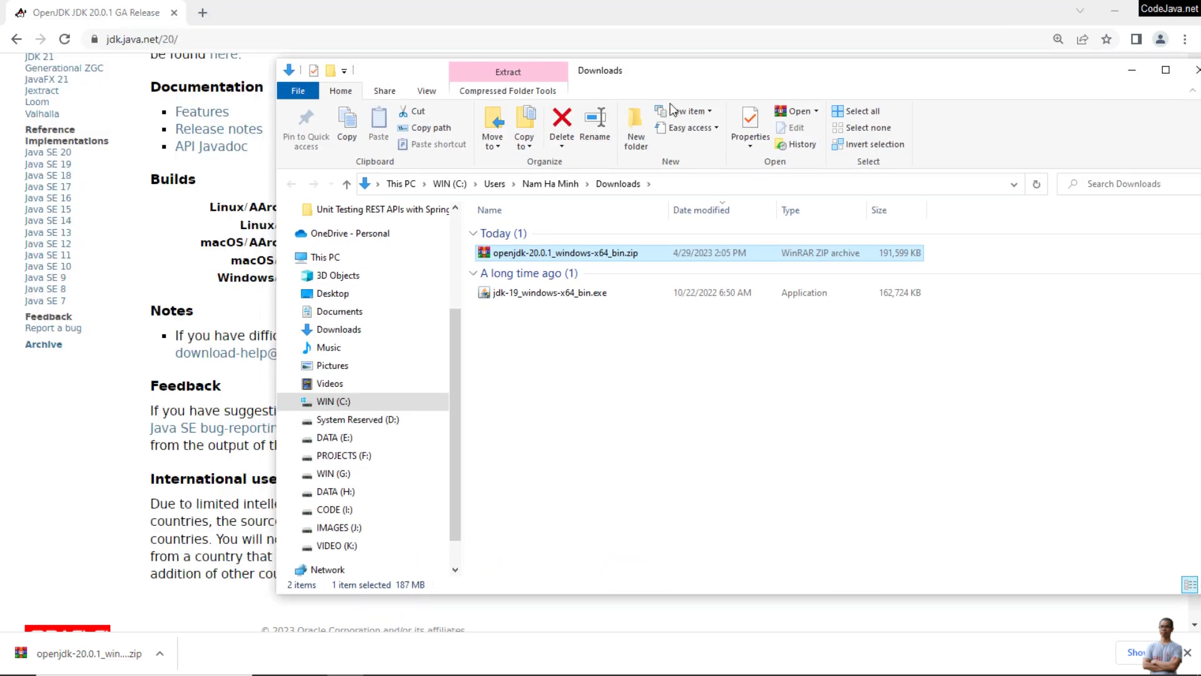
{"action": "right_click", "coordinate": [583, 252]}
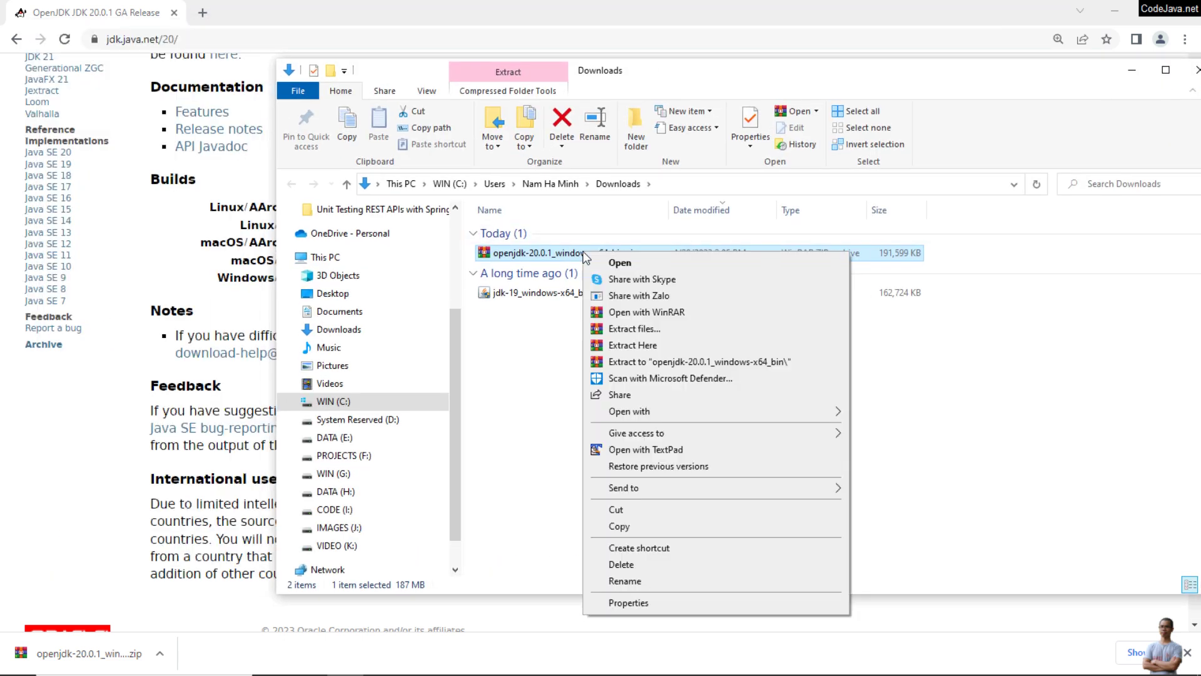
{"action": "left_click", "coordinate": [622, 529]}
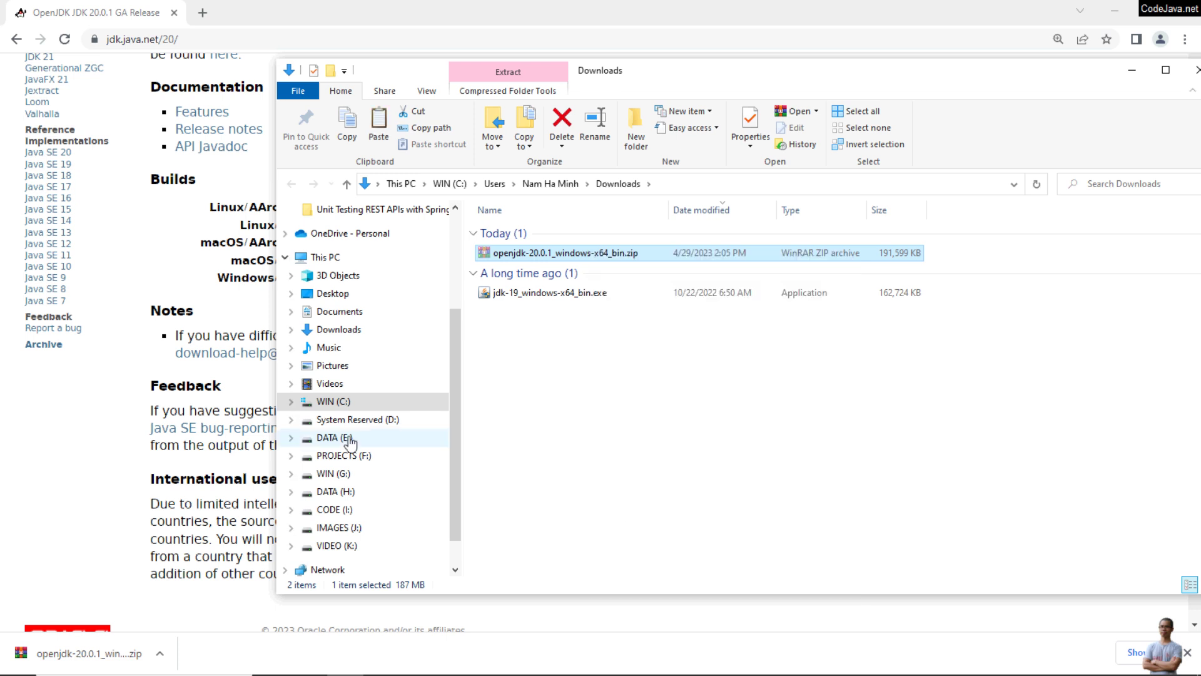
Step: Create a folder named OpenJDK20 on DATA (E:) and paste the zip into it
{"action": "left_click", "coordinate": [325, 437]}
{"action": "scroll", "coordinate": [1094, 340], "scroll_direction": "down", "scroll_amount": 7}
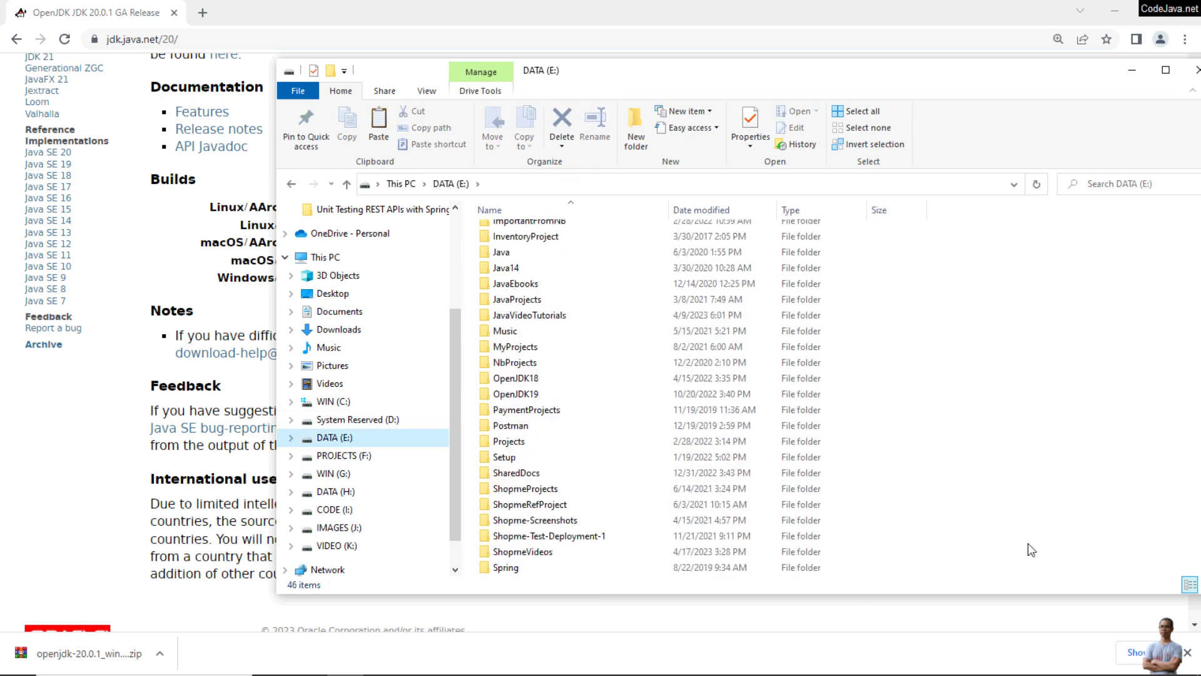
{"action": "right_click", "coordinate": [1047, 541]}
{"action": "mouse_move", "coordinate": [1063, 504]}
{"action": "left_click", "coordinate": [845, 301]}
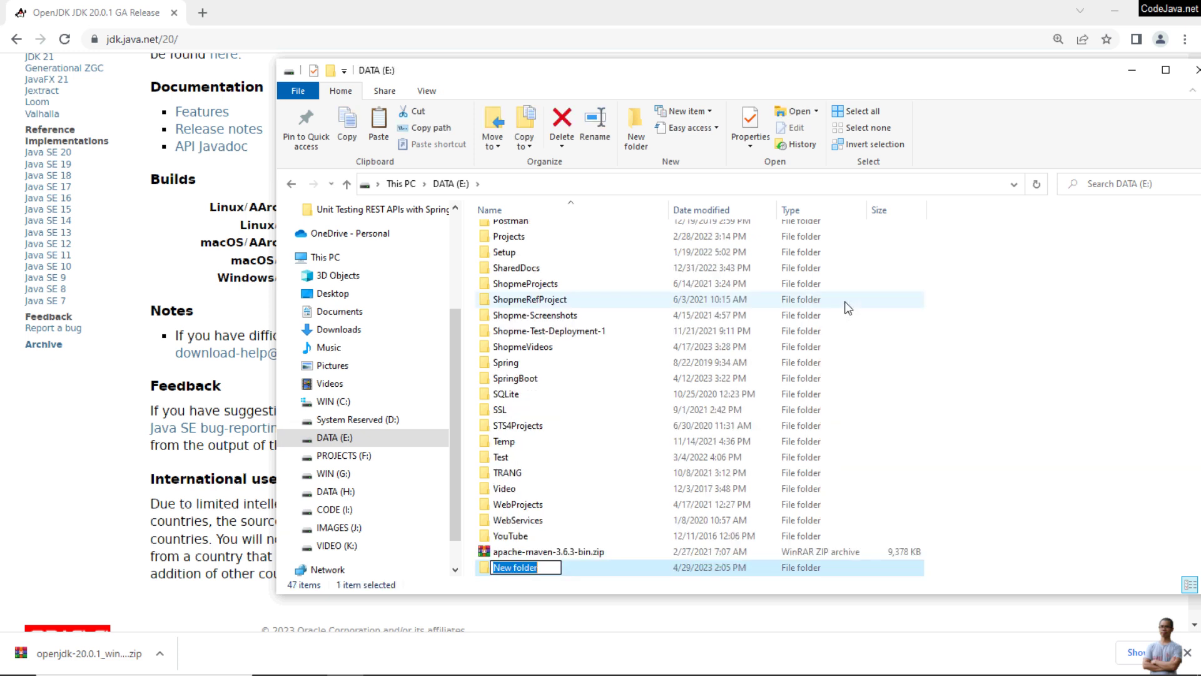
{"action": "type", "text": "OpenJDK20"}
{"action": "key", "text": "Return"}
{"action": "key", "text": "Return"}
{"action": "right_click", "coordinate": [607, 286]}
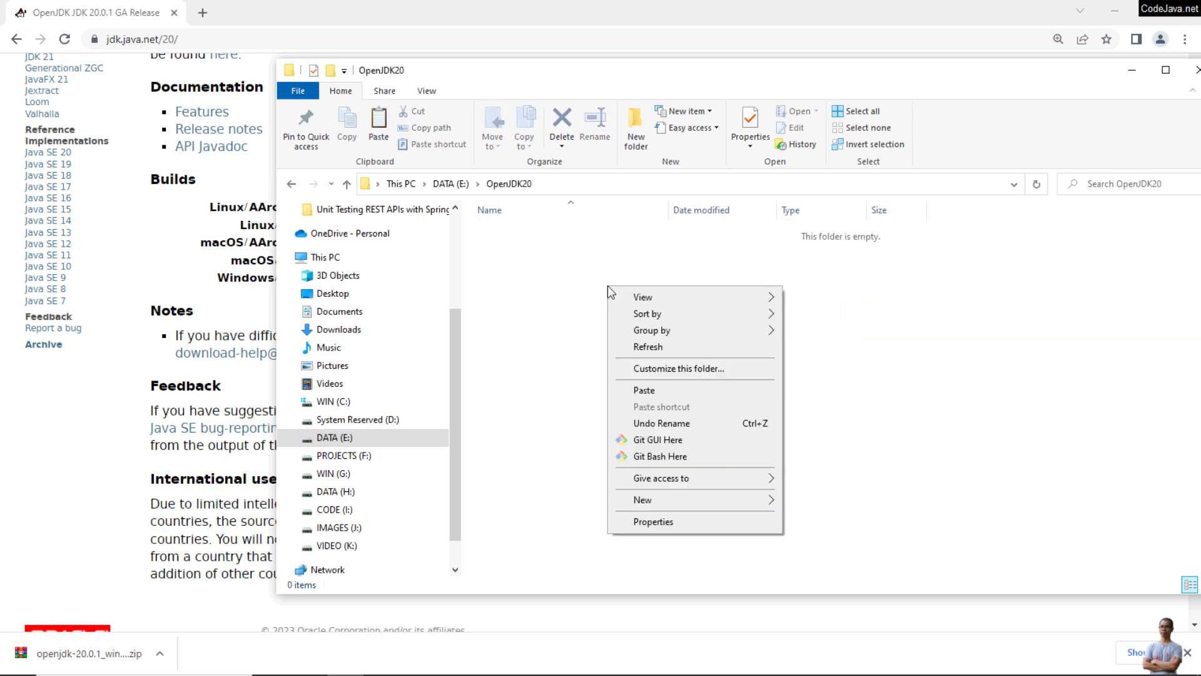
{"action": "left_click", "coordinate": [676, 393]}
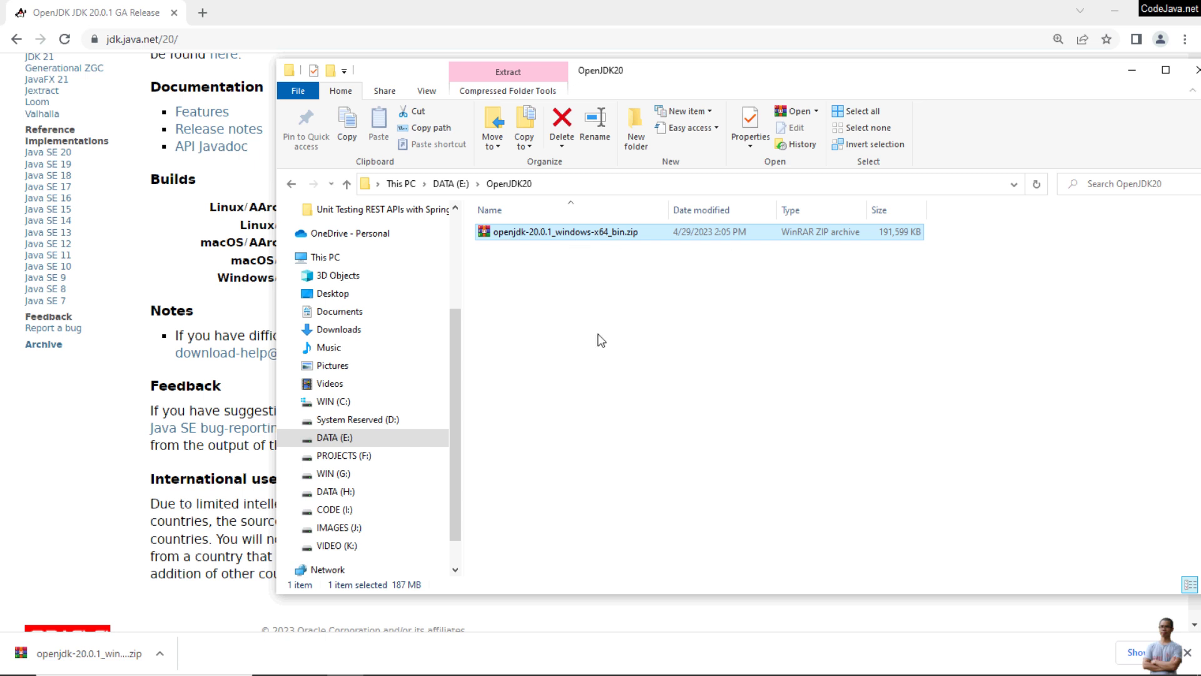
Step: Open a Command Prompt and run java -version, which reports OpenJDK 18
{"action": "key", "text": "super"}
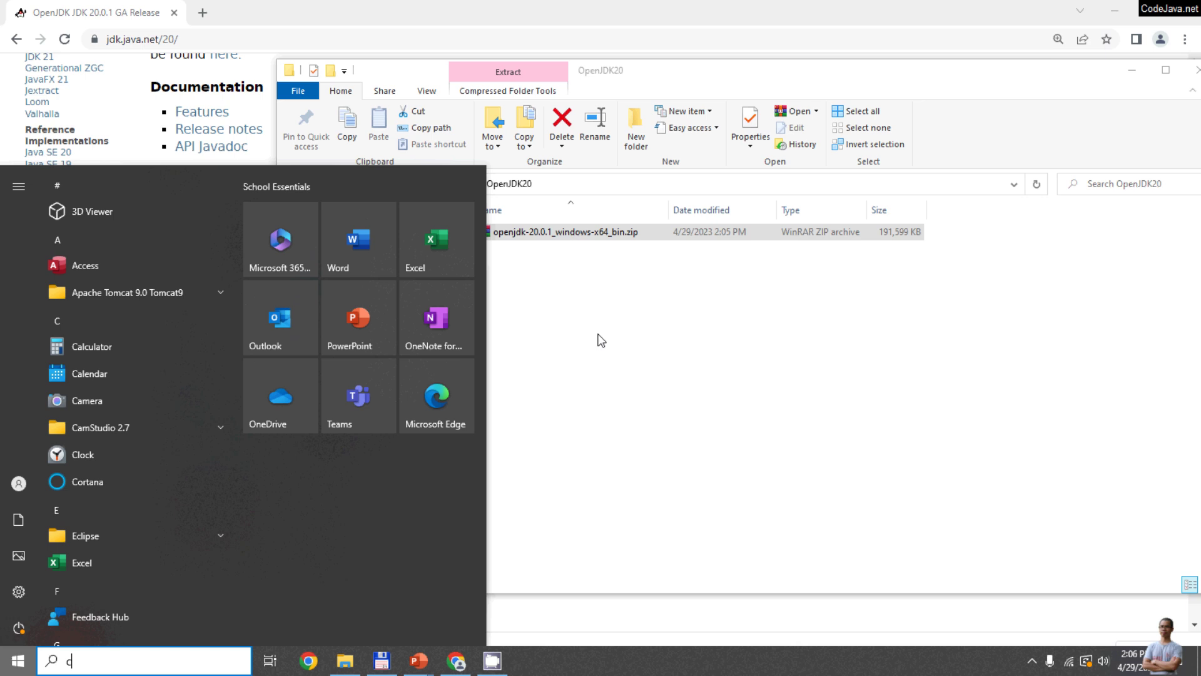
{"action": "type", "text": "cmd"}
{"action": "key", "text": "Return"}
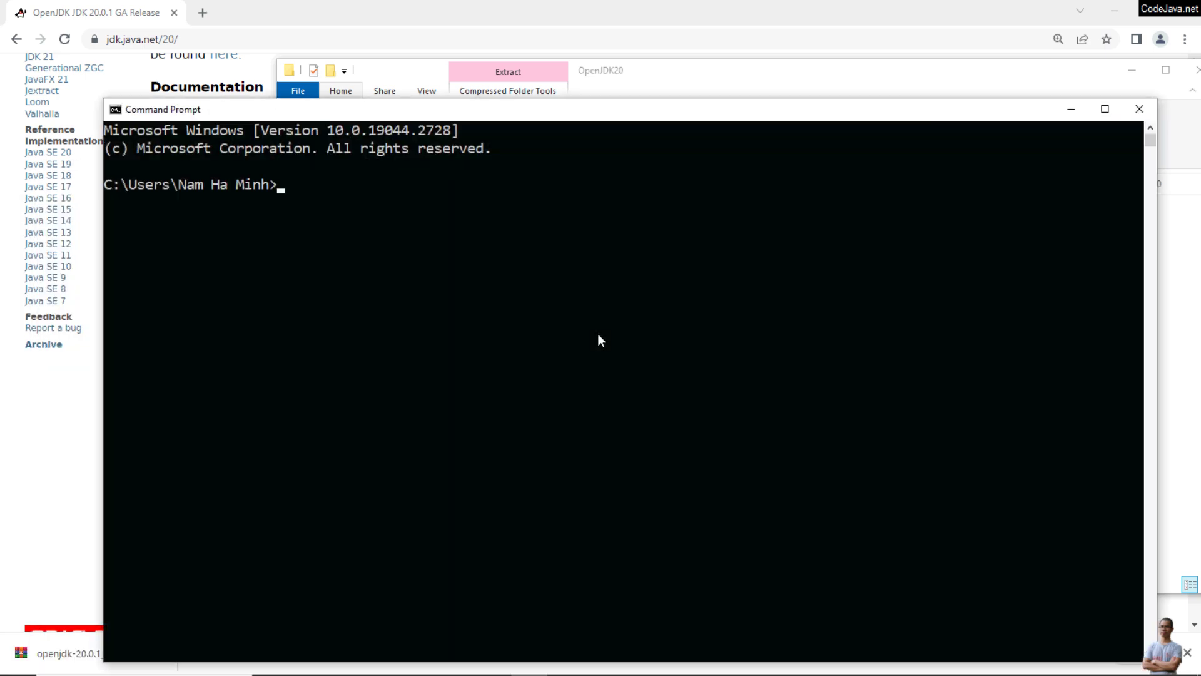
{"action": "type", "text": "java -version"}
{"action": "key", "text": "Return"}
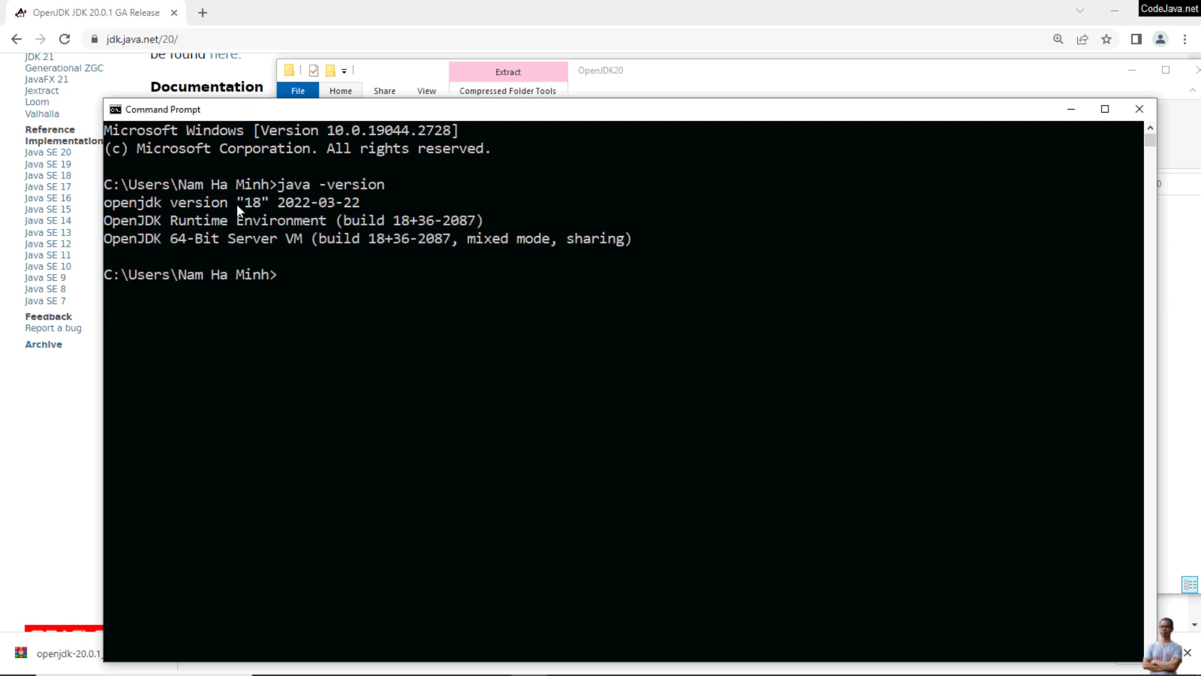
Step: Change to E:\OpenJDK20 using the path copied from Explorer and list its contents with dir
{"action": "left_click_drag", "start_coordinate": [460, 115], "coordinate": [529, 251]}
{"action": "type", "text": "cd"}
{"action": "key", "text": "alt+Tab"}
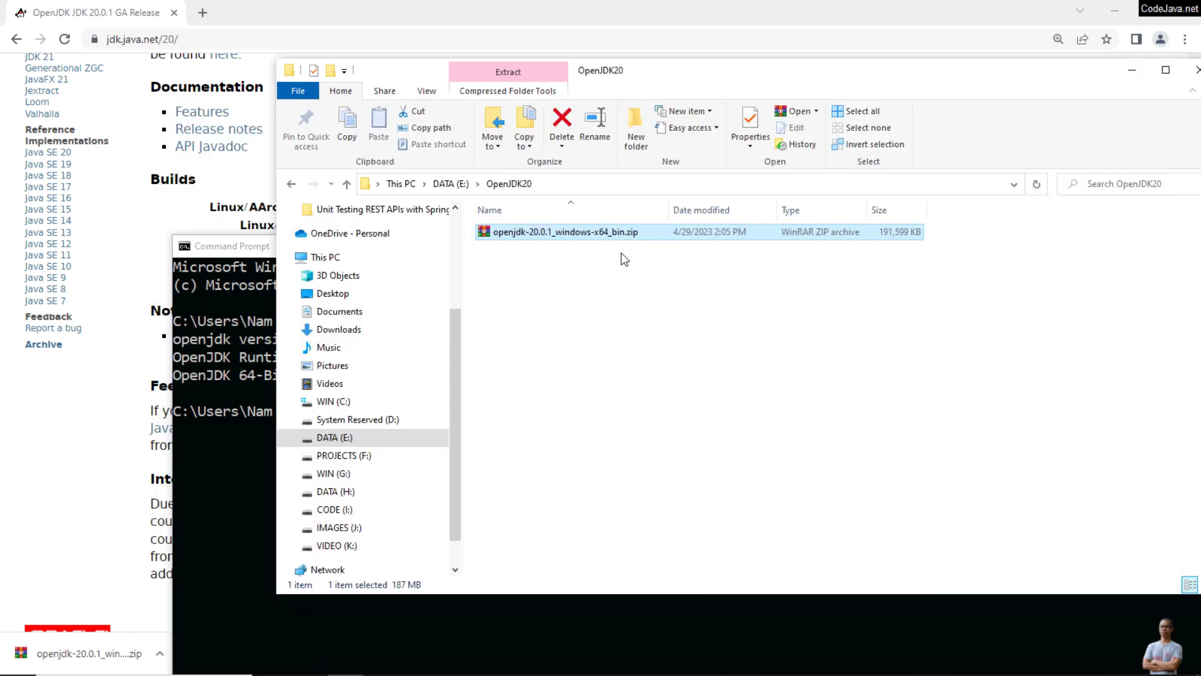
{"action": "left_click", "coordinate": [567, 184]}
{"action": "key", "text": "ctrl+c"}
{"action": "key", "text": "alt+Tab"}
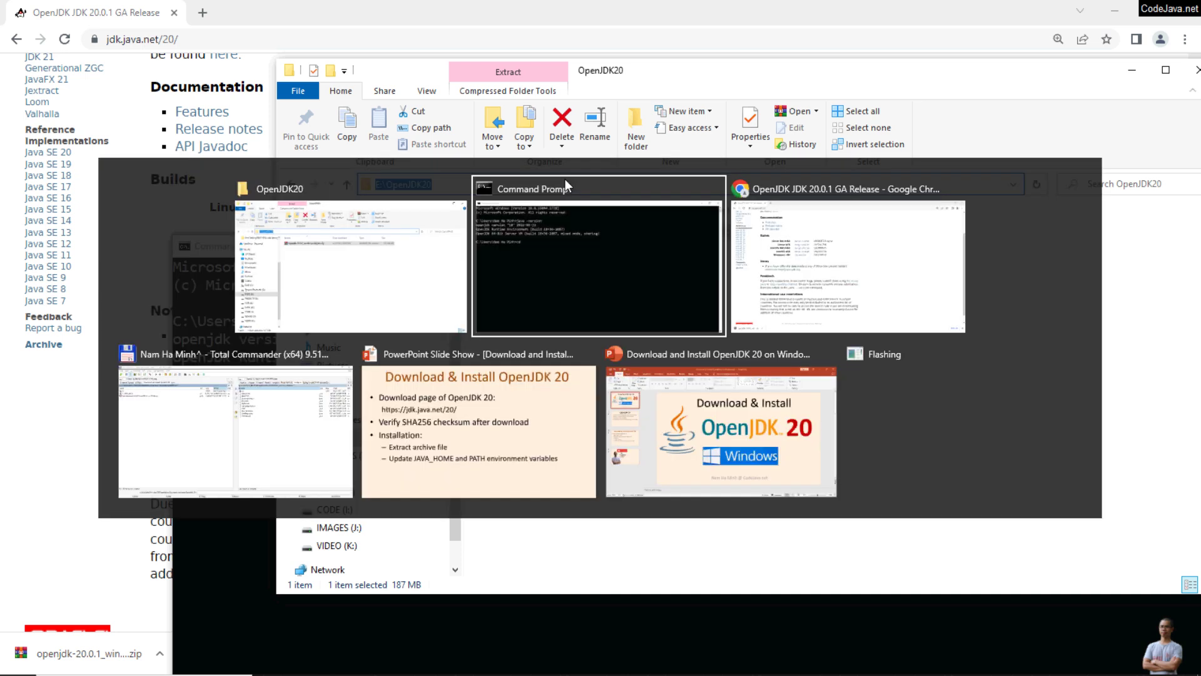
{"action": "key", "text": "ctrl+v"}
{"action": "key", "text": "Return"}
{"action": "type", "text": "e"}
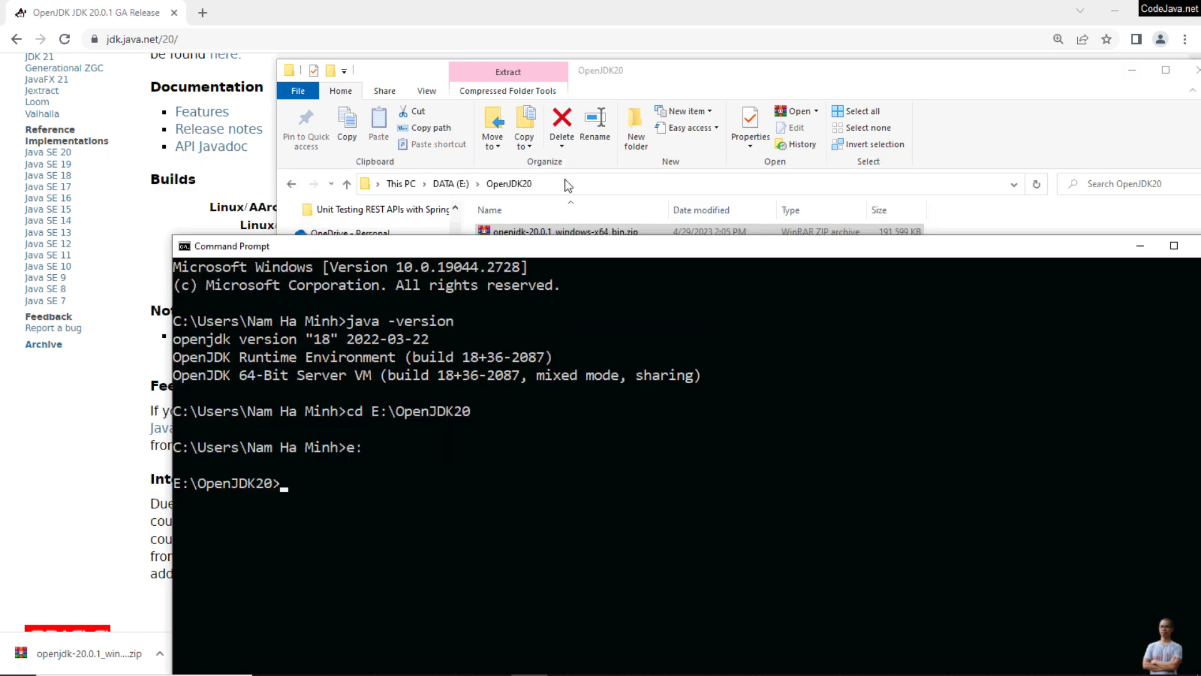
{"action": "type", "text": "dir"}
{"action": "key", "text": "Return"}
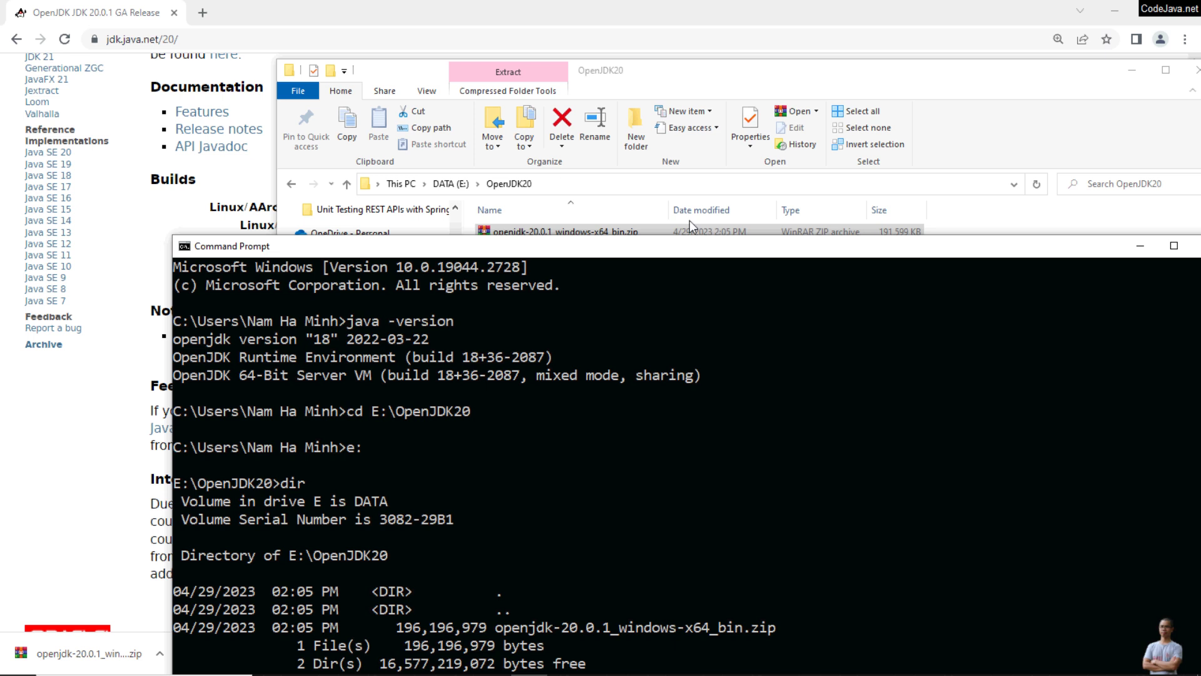
{"action": "left_click_drag", "start_coordinate": [655, 246], "coordinate": [674, 93]}
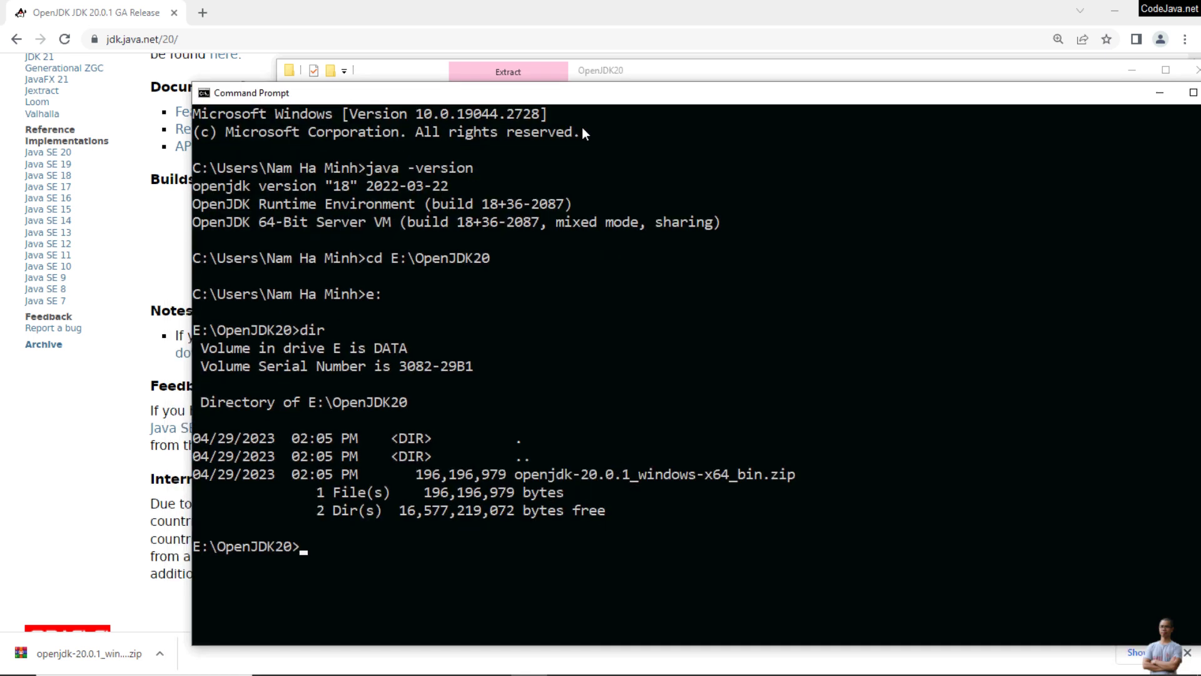
{"action": "left_click_drag", "start_coordinate": [593, 98], "coordinate": [576, 41]}
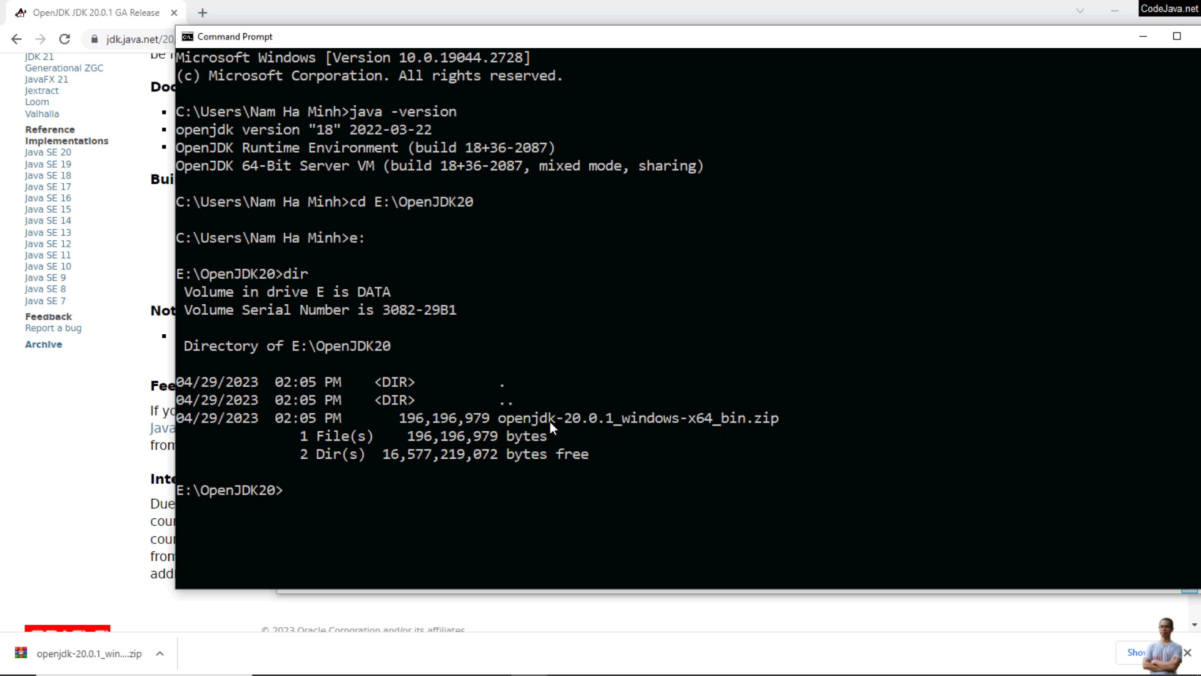
Step: Compute the zip's hash with certutil -hashfile ... sha256 and copy the printed hash
{"action": "type", "text": "certu"}
{"action": "type", "text": "til -h"}
{"action": "type", "text": "ashfile "}
{"action": "type", "text": "ope"}
{"action": "key", "text": "Tab"}
{"action": "type", "text": "sha256"}
{"action": "key", "text": "Return"}
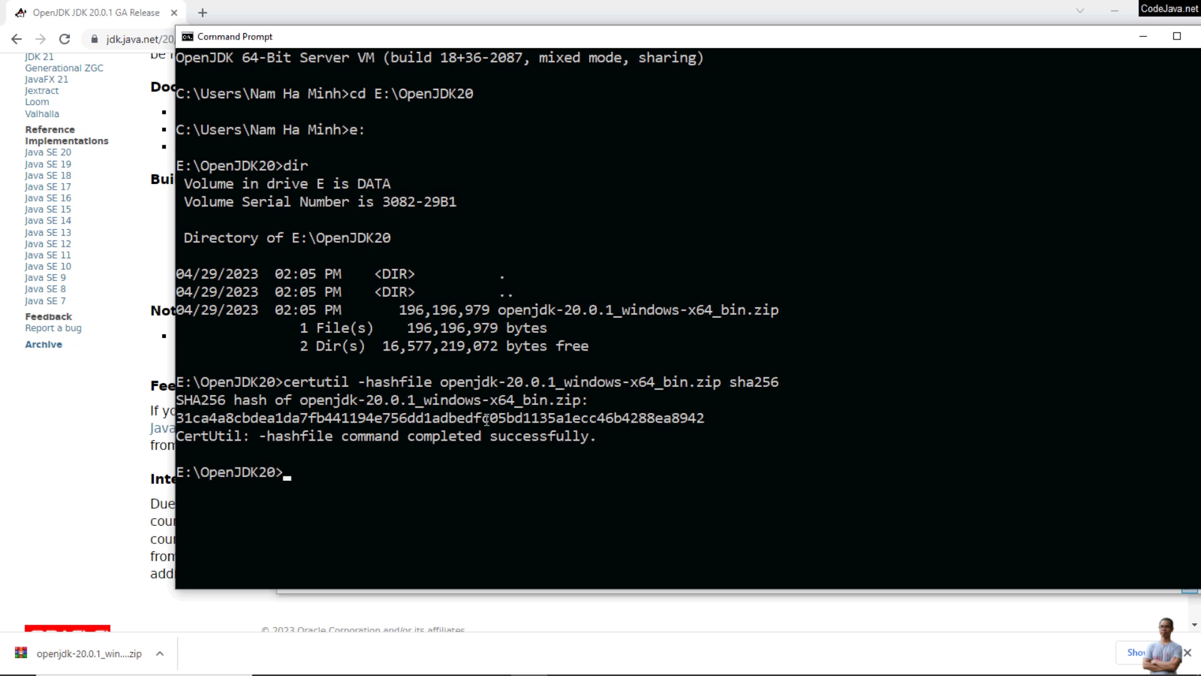
{"action": "mouse_move", "coordinate": [702, 418]}
{"action": "left_mouse_down"}
{"action": "mouse_move", "coordinate": [207, 445]}
{"action": "mouse_move", "coordinate": [168, 432]}
{"action": "mouse_move", "coordinate": [204, 417]}
{"action": "mouse_move", "coordinate": [194, 414]}
{"action": "mouse_move", "coordinate": [177, 416]}
{"action": "mouse_move", "coordinate": [633, 428]}
{"action": "mouse_move", "coordinate": [705, 418]}
{"action": "left_mouse_up"}
{"action": "key", "text": "ctrl+c"}
{"action": "key", "text": "alt+Tab"}
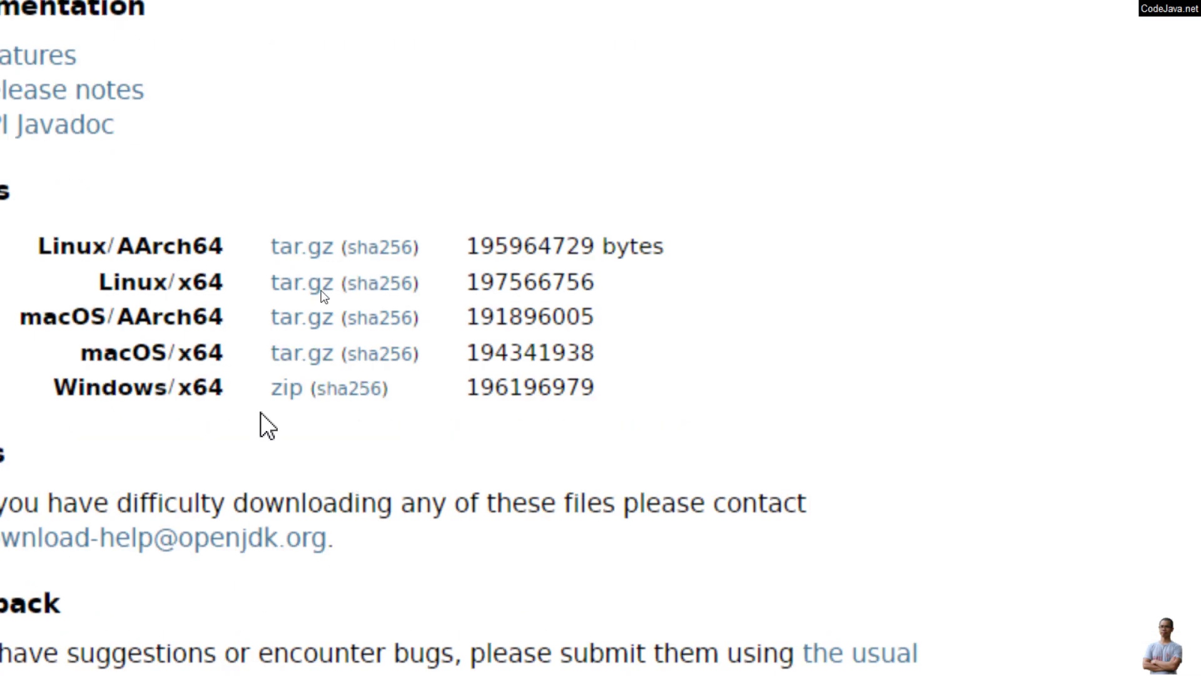
Step: Open the Windows zip's published sha256 file and compare it with the maximized Command Prompt's hash
{"action": "left_click", "coordinate": [286, 394]}
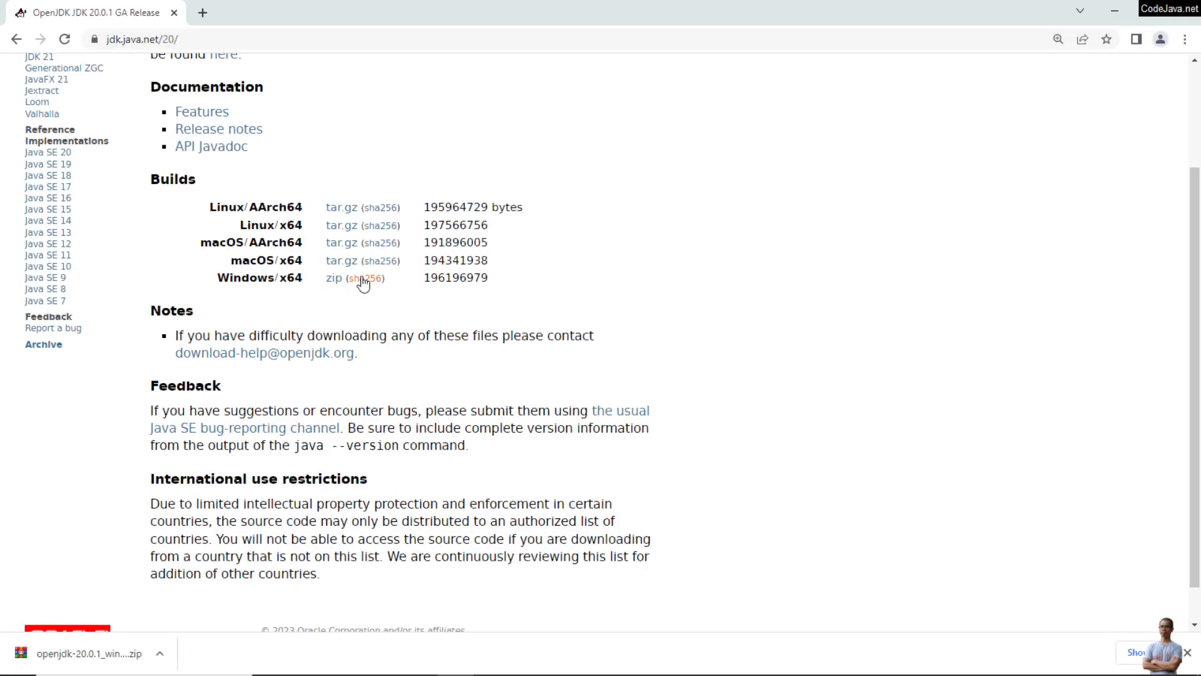
{"action": "left_click", "coordinate": [363, 279]}
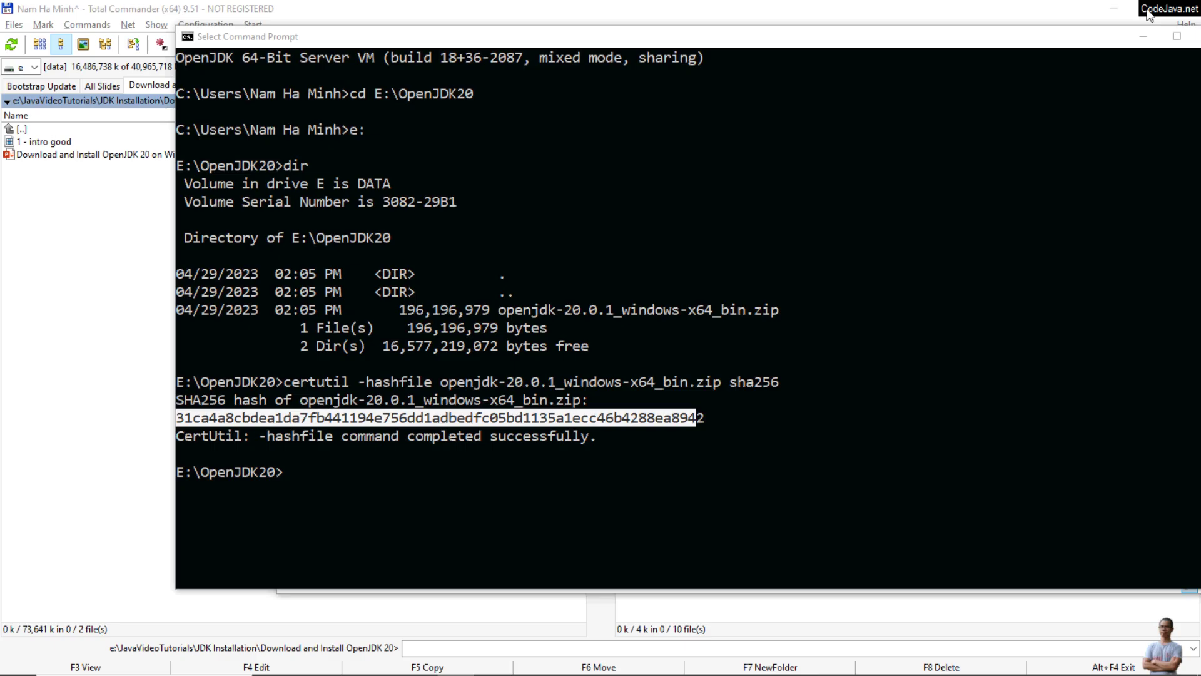
{"action": "key", "text": "alt+Tab"}
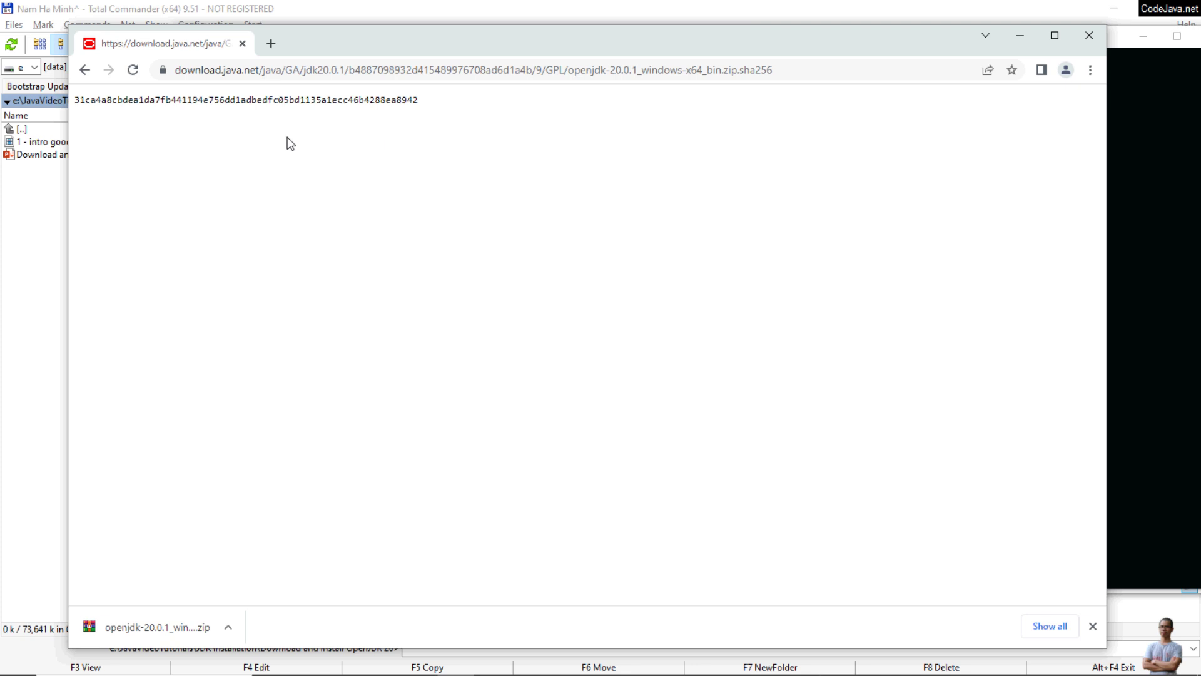
{"action": "key", "text": "alt+Tab"}
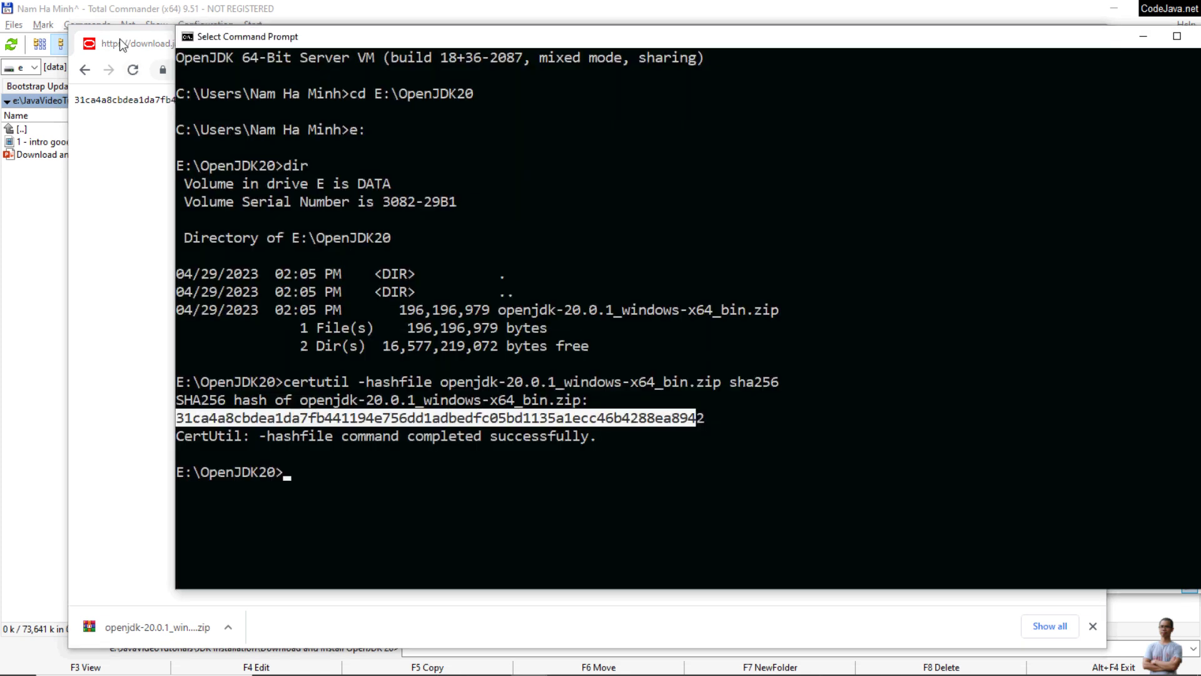
{"action": "left_click", "coordinate": [122, 42]}
{"action": "left_click", "coordinate": [210, 63]}
{"action": "left_click_drag", "start_coordinate": [322, 44], "coordinate": [232, 134]}
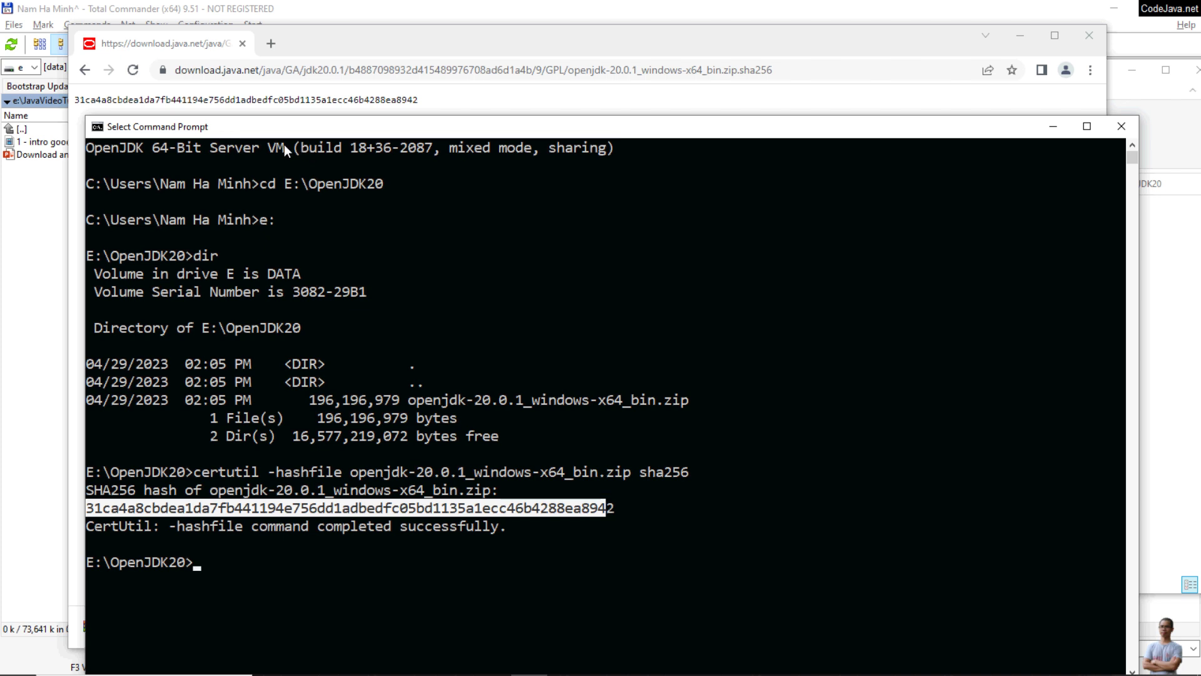
{"action": "left_click", "coordinate": [1086, 127]}
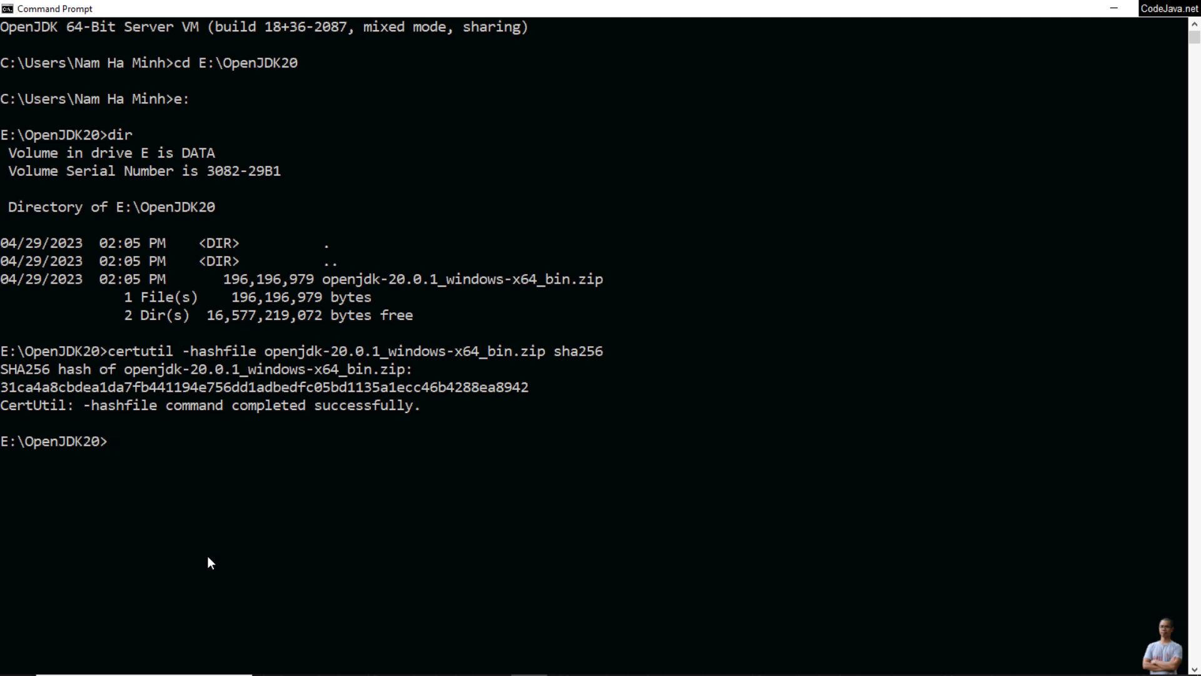
Step: Extract the zip with tar -xf and confirm the jdk-20.0.1 folder appears in dir
{"action": "type", "text": "tar -xf ope"}
{"action": "key", "text": "Tab"}
{"action": "key", "text": "Return"}
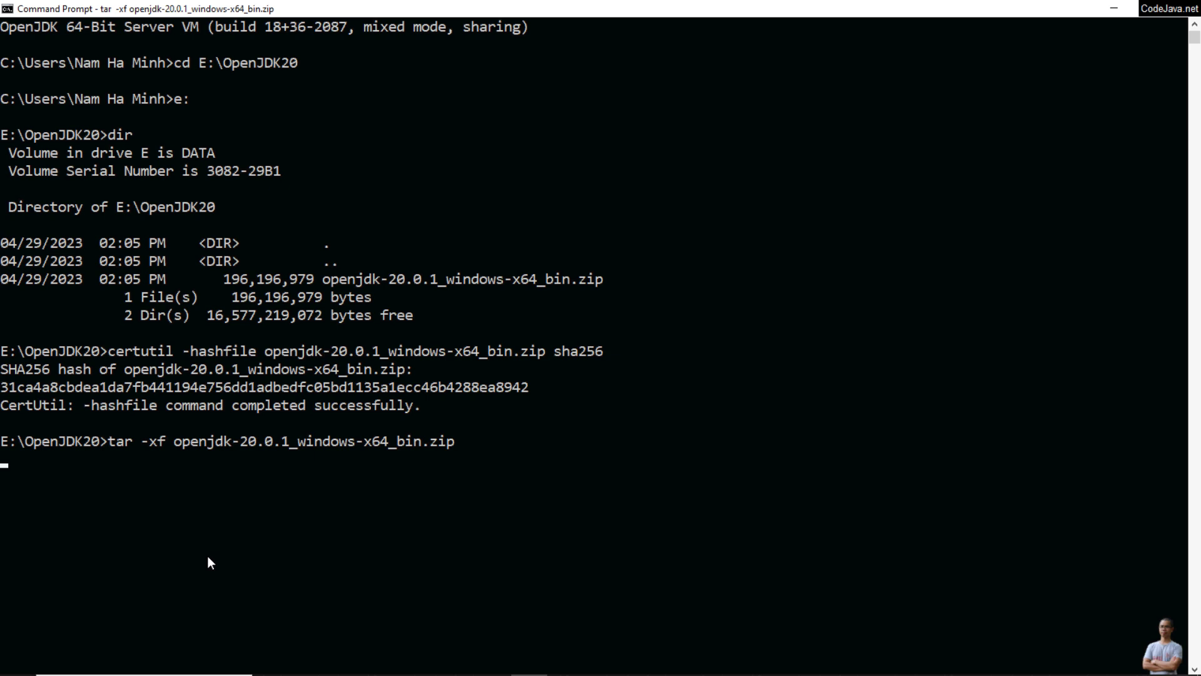
{"action": "type", "text": "dir"}
{"action": "key", "text": "Return"}
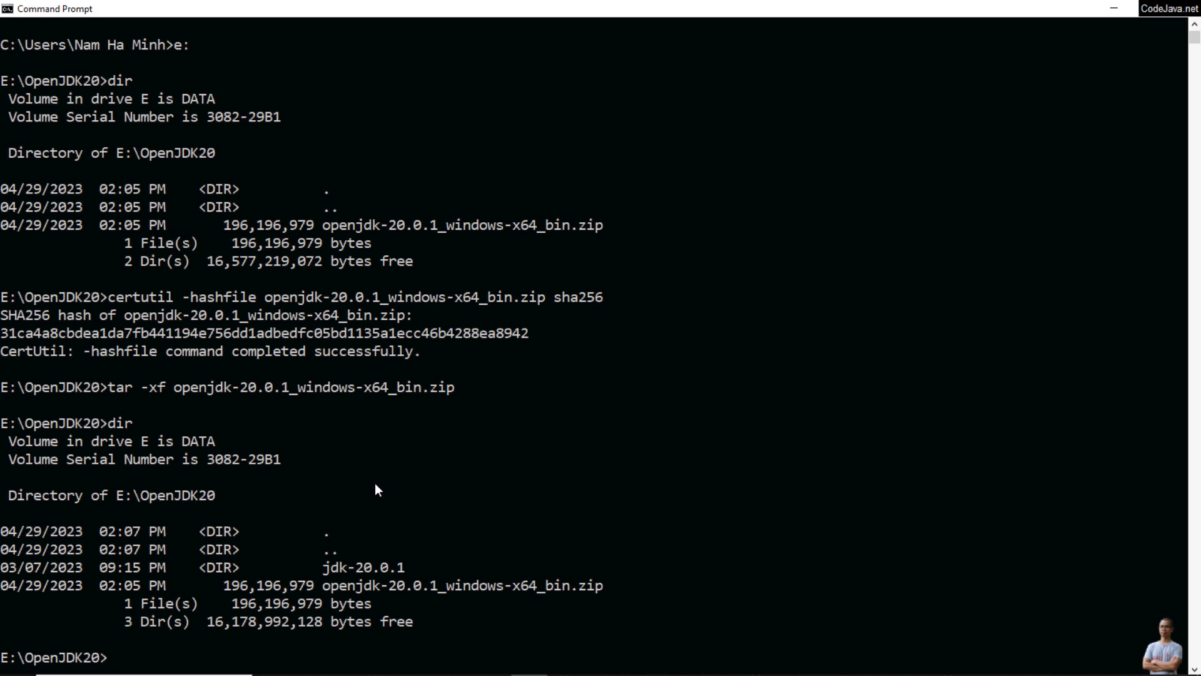
{"action": "scroll", "coordinate": [374, 483], "scroll_direction": "down", "scroll_amount": 3}
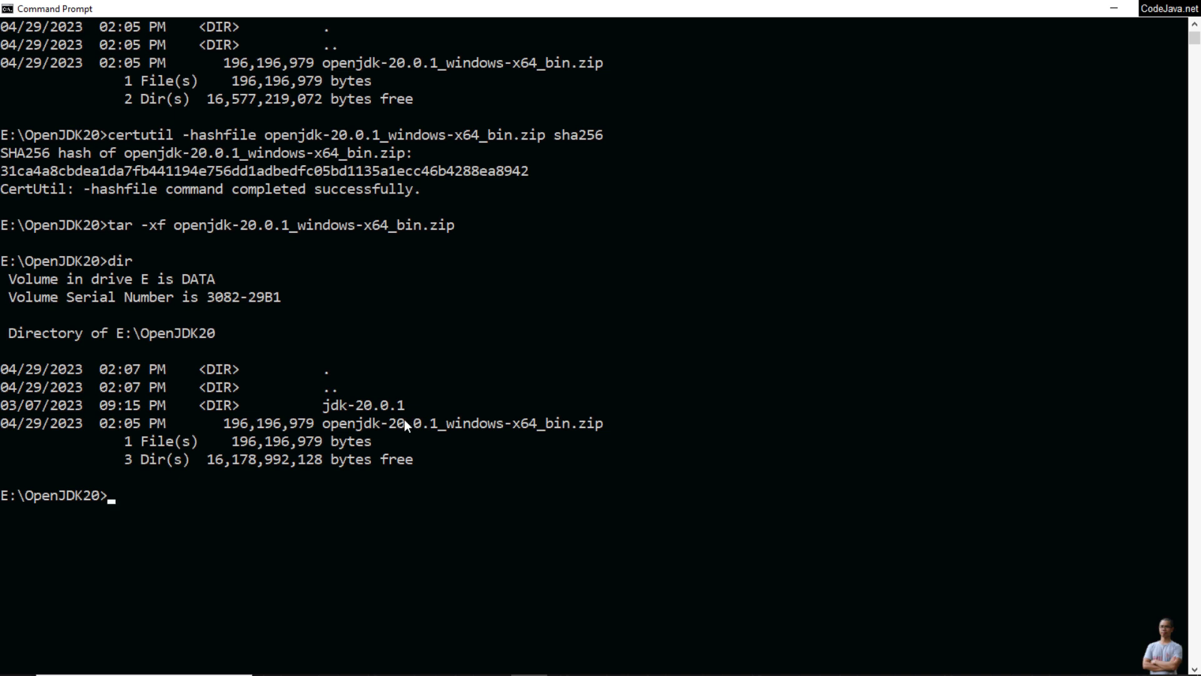
{"action": "key", "text": "super+e"}
Step: Browse DATA (E:) into OpenJDK20, then into jdk-20.0.1 and its bin folder
{"action": "left_click_drag", "start_coordinate": [184, 316], "coordinate": [173, 411]}
{"action": "left_click", "coordinate": [71, 363]}
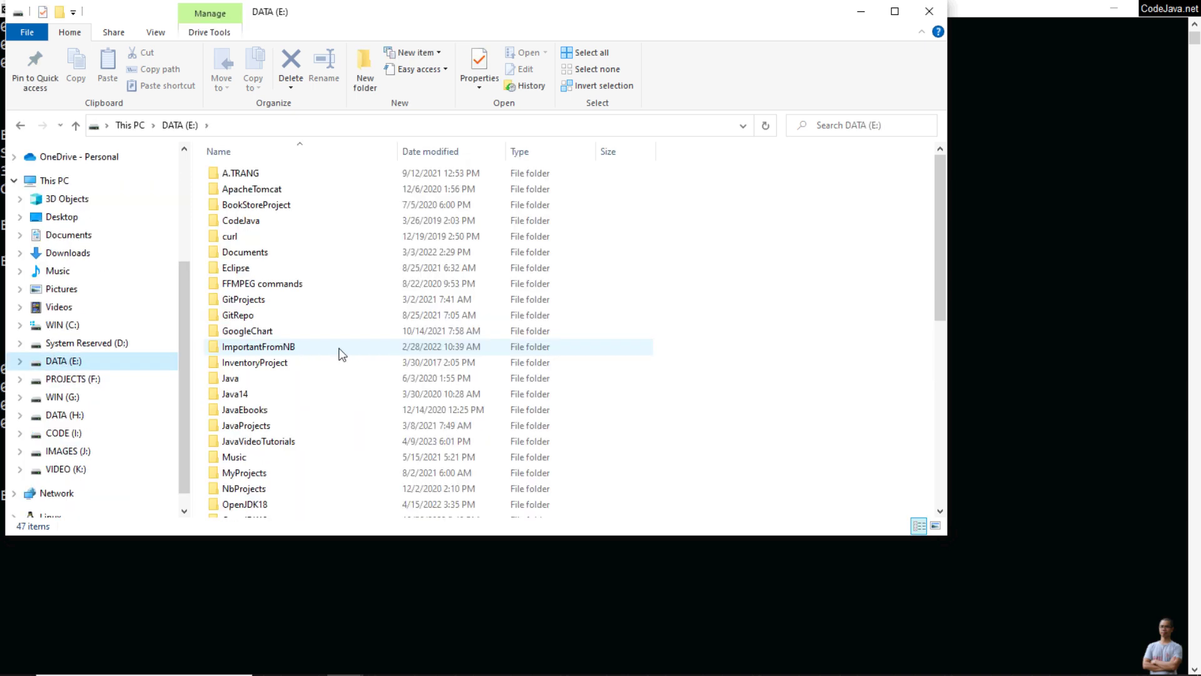
{"action": "scroll", "coordinate": [300, 362], "scroll_direction": "down", "scroll_amount": 3}
{"action": "left_click", "coordinate": [273, 399]}
{"action": "double_click", "coordinate": [273, 398]}
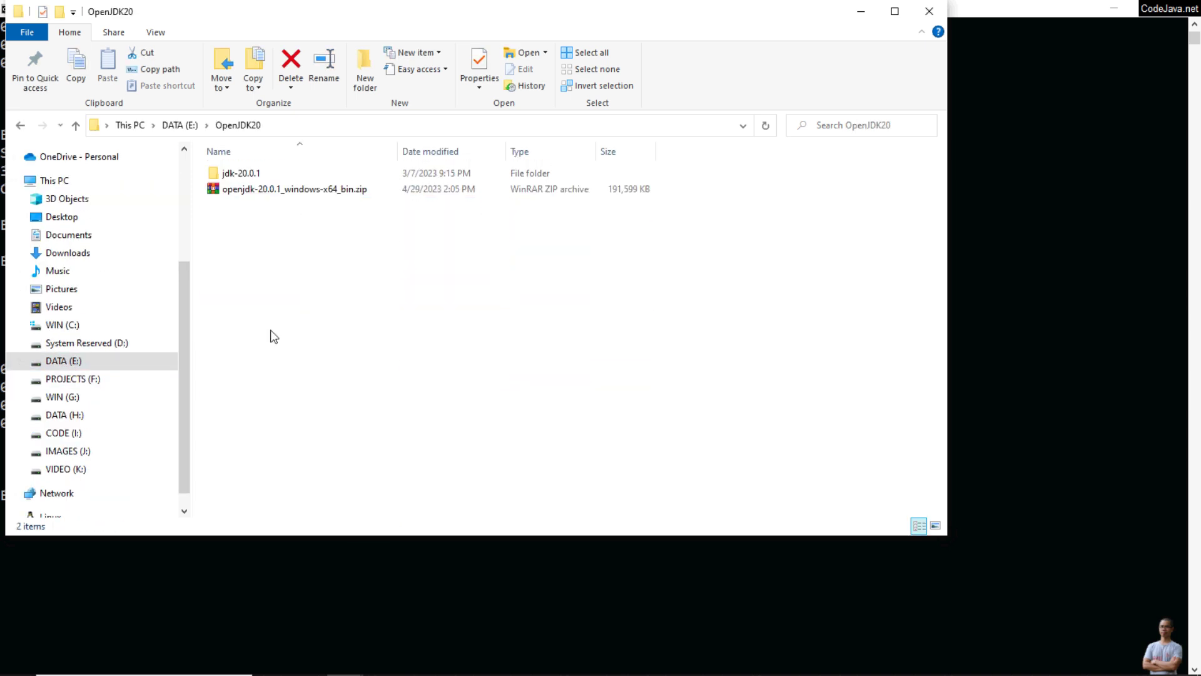
{"action": "double_click", "coordinate": [244, 175]}
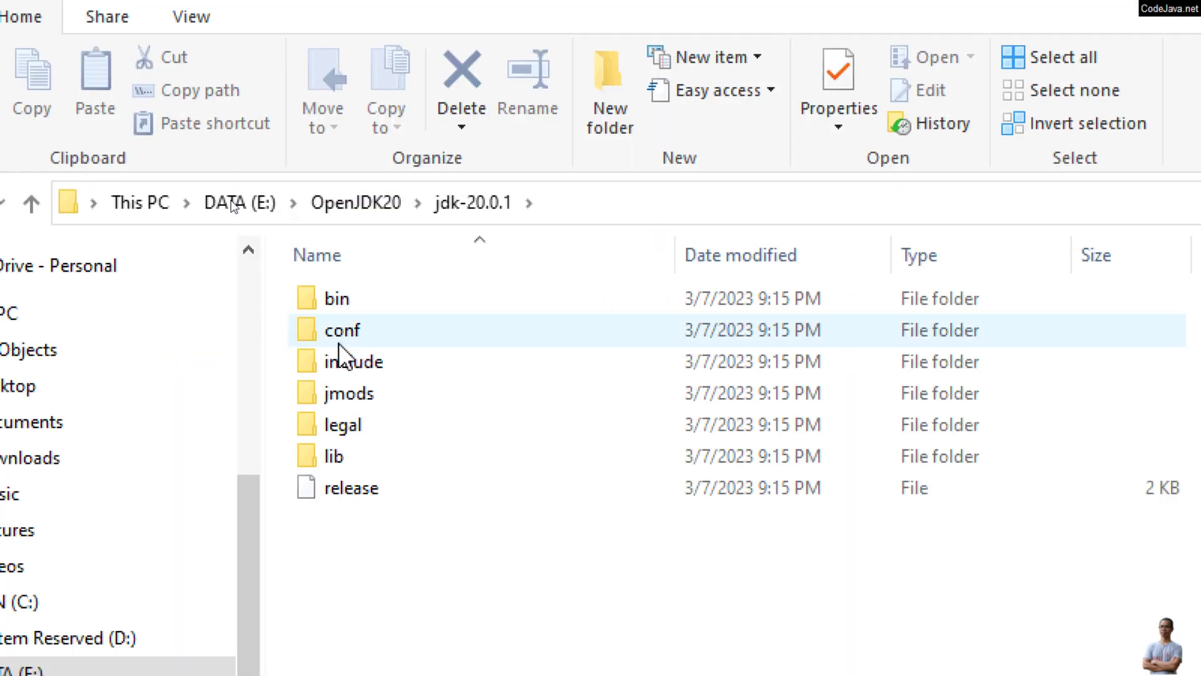
{"action": "double_click", "coordinate": [352, 301]}
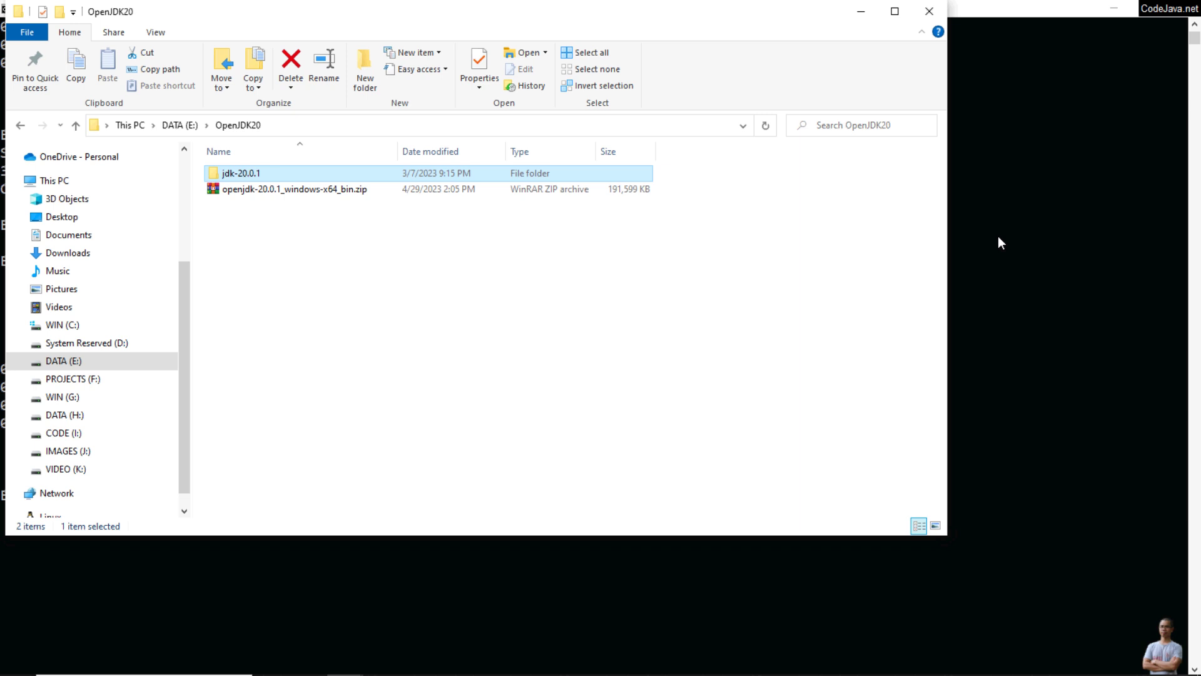
Step: Open Environment Variables and rename the existing JAVA_HOME system variable to JAVA_HOME18
{"action": "key", "text": "super"}
{"action": "type", "text": "env"}
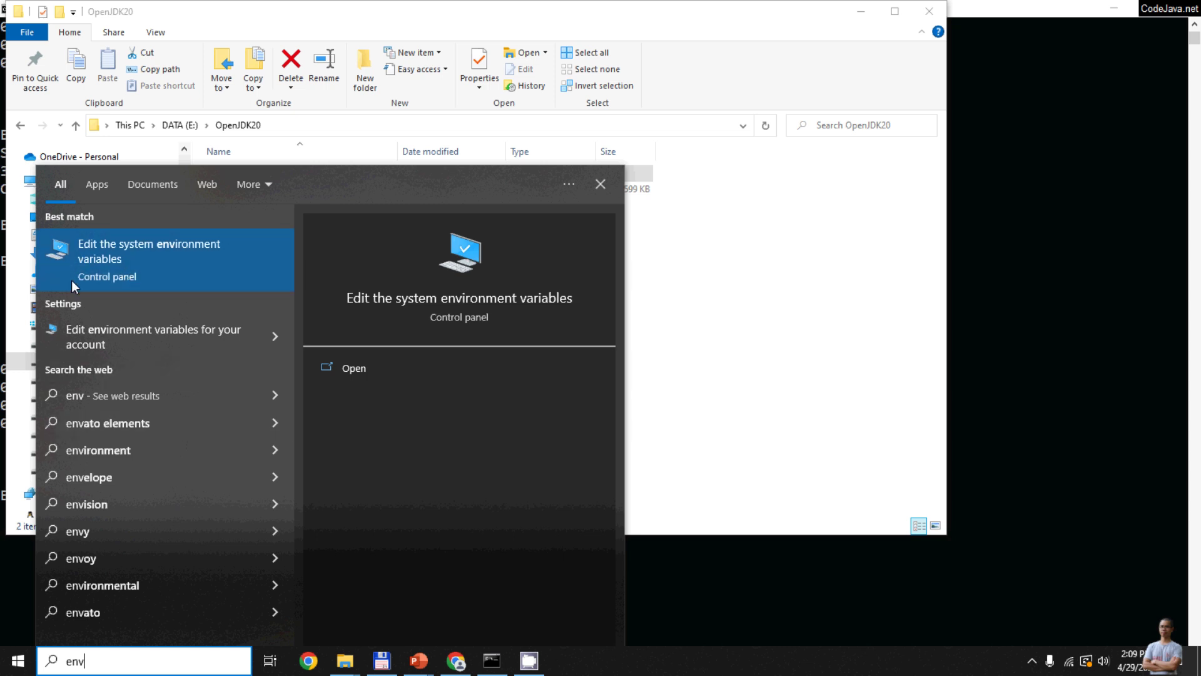
{"action": "left_click", "coordinate": [130, 265]}
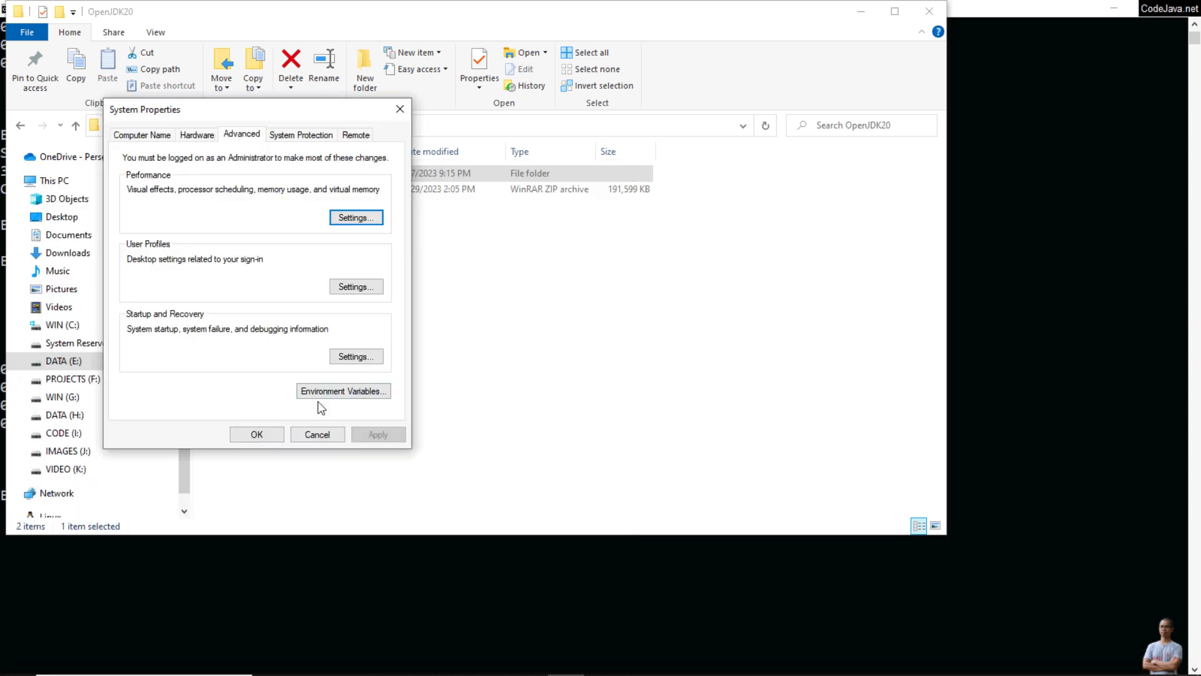
{"action": "left_click", "coordinate": [317, 391]}
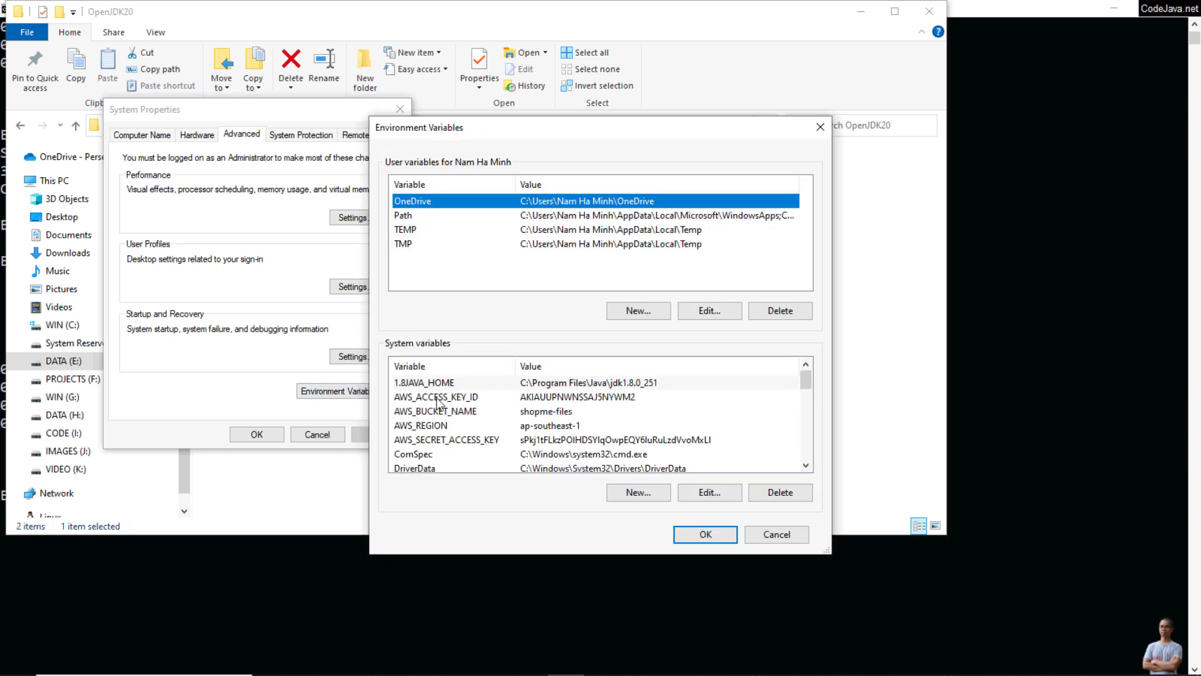
{"action": "left_click", "coordinate": [566, 428]}
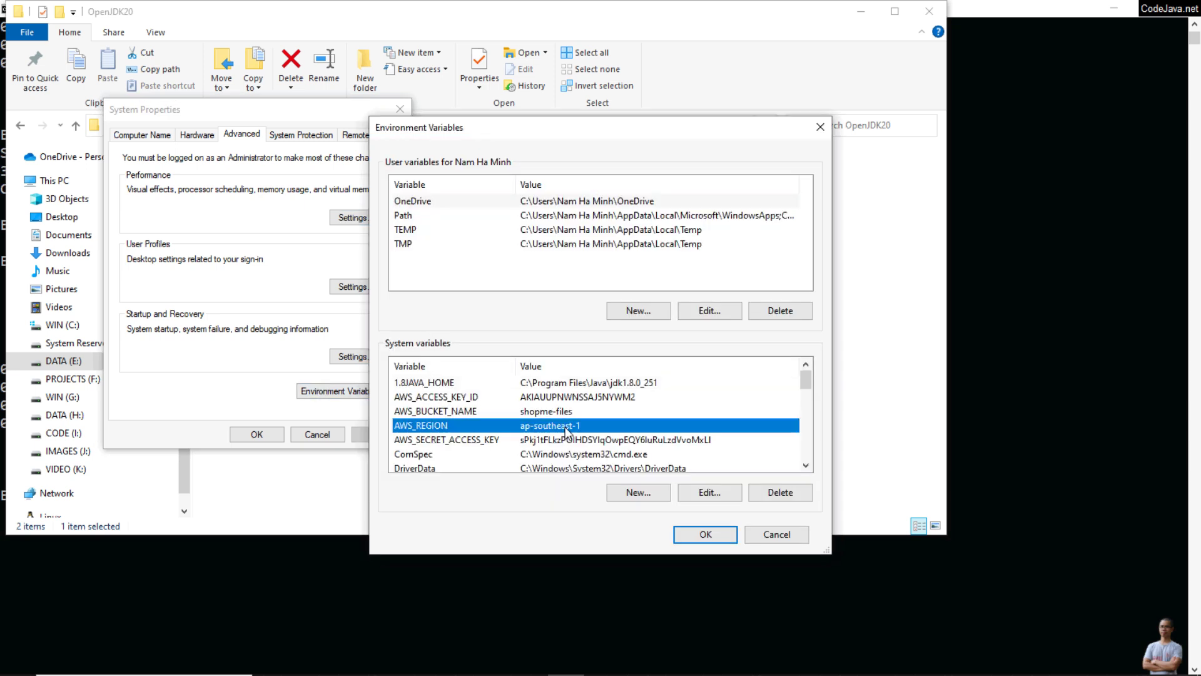
{"action": "scroll", "coordinate": [566, 427], "scroll_direction": "down", "scroll_amount": 2}
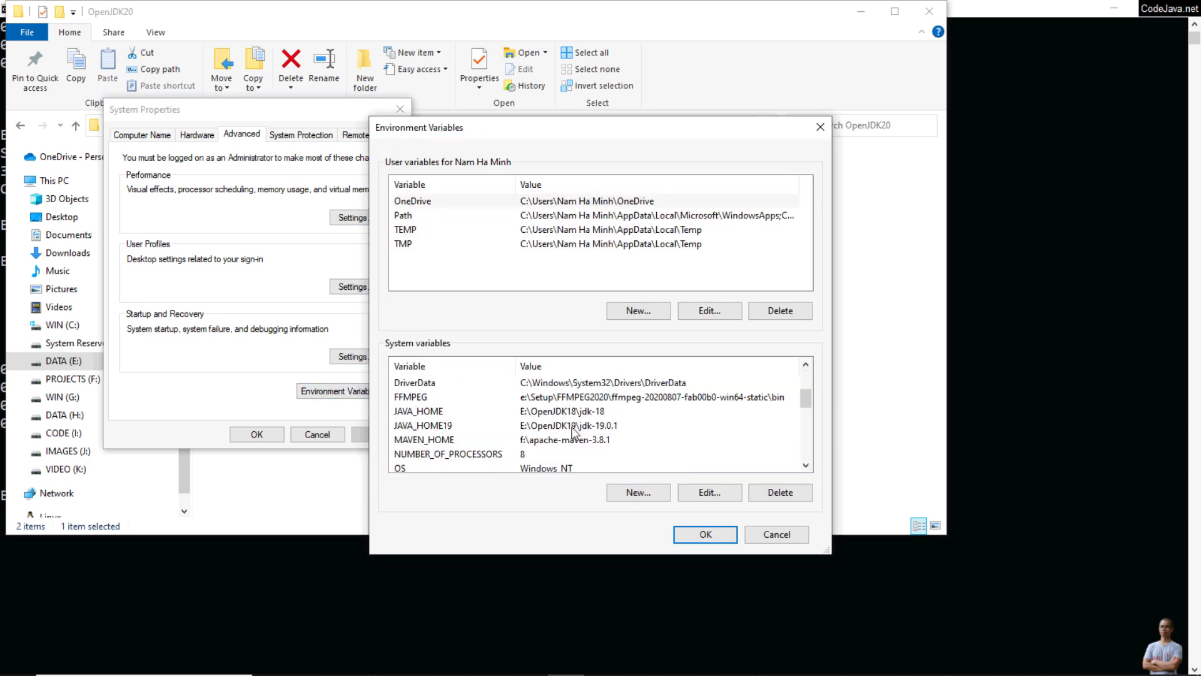
{"action": "left_click", "coordinate": [433, 402]}
{"action": "left_click", "coordinate": [431, 413]}
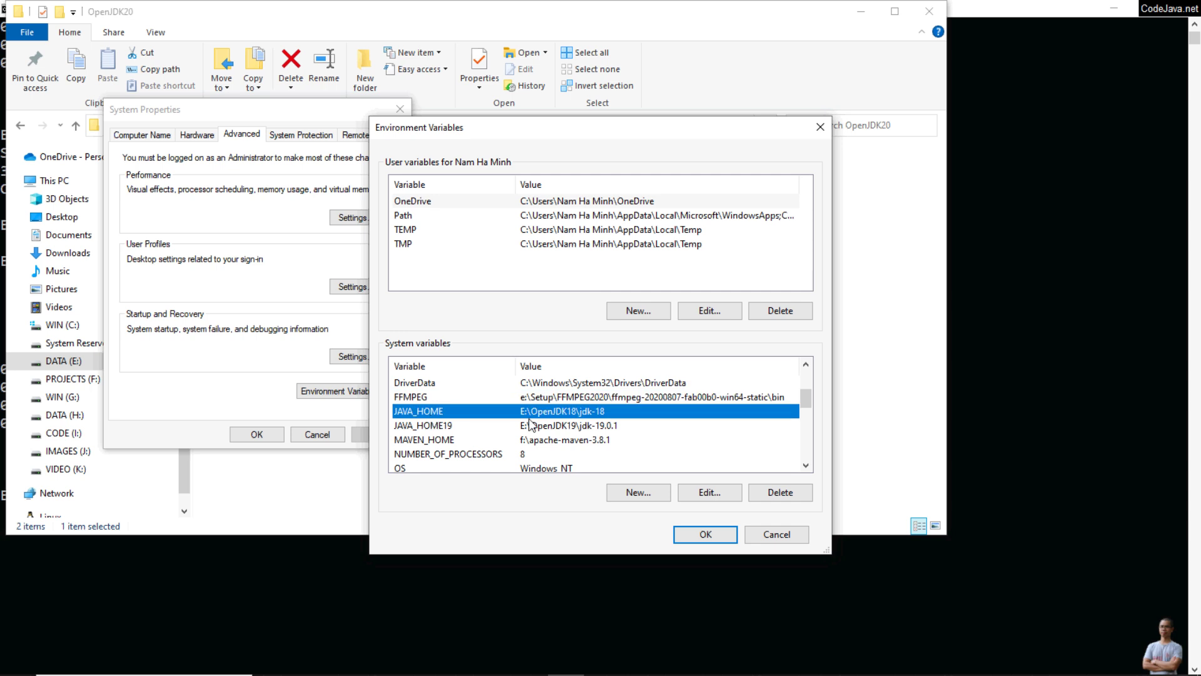
{"action": "left_click", "coordinate": [694, 494]}
{"action": "left_click", "coordinate": [535, 323]}
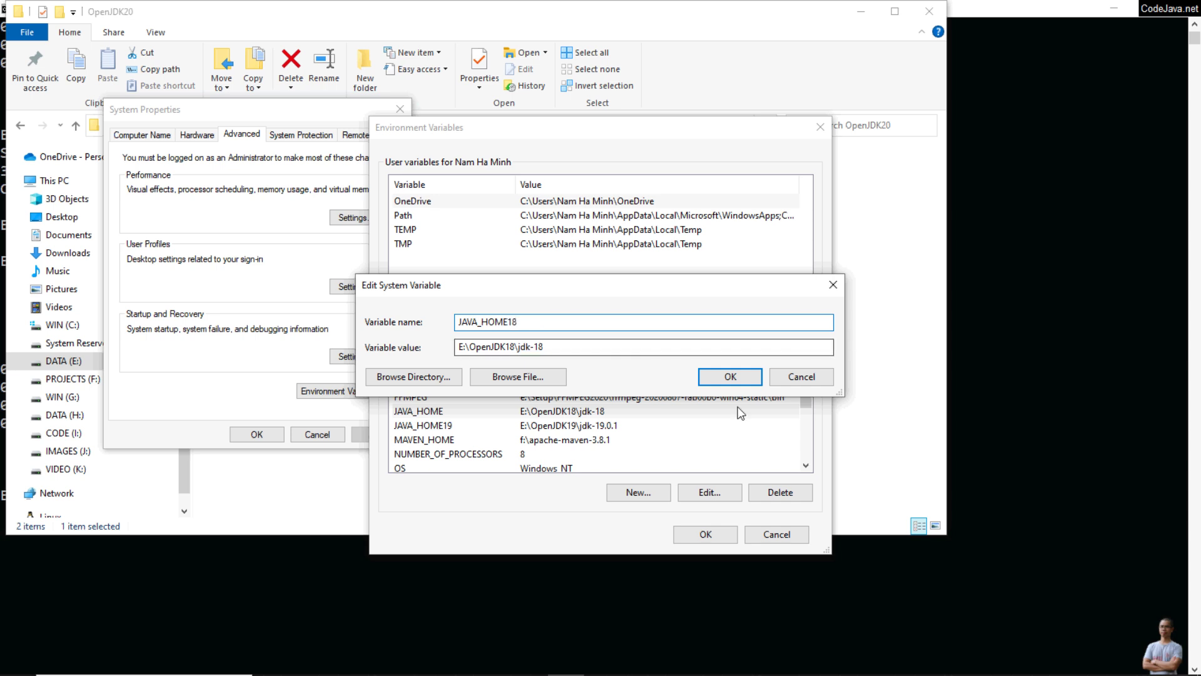
{"action": "left_click", "coordinate": [729, 377]}
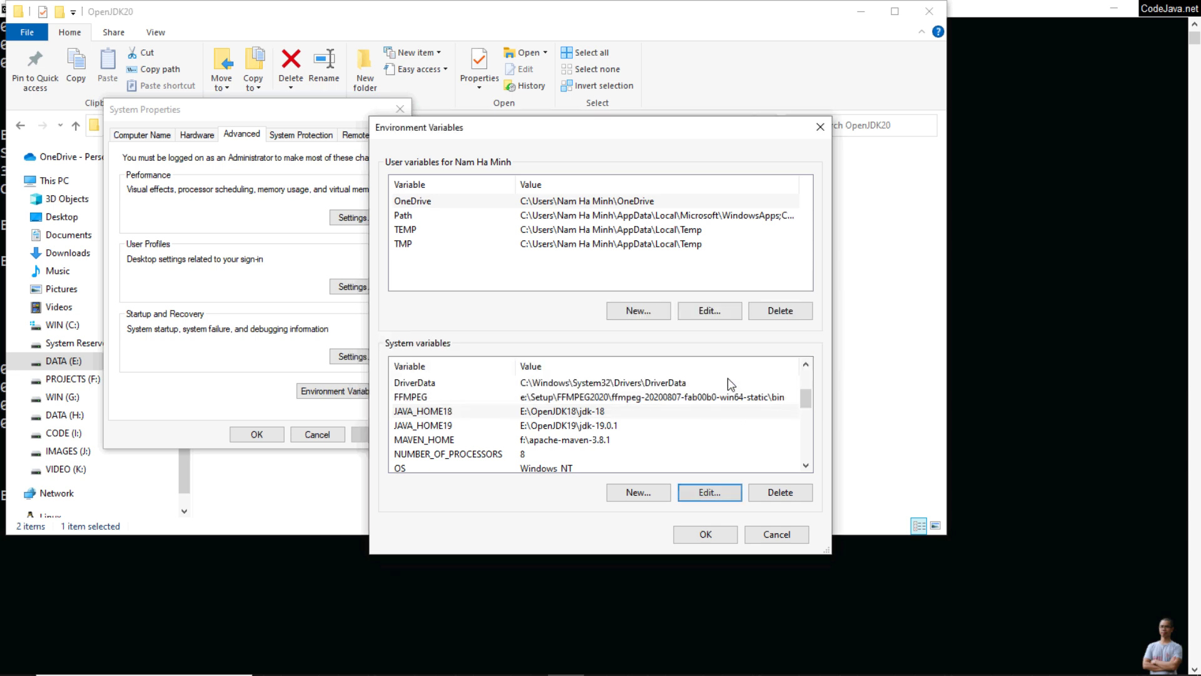
Step: Create a new system variable JAVA_HOME with value E:\OpenJDK20\jdk-20.0.1
{"action": "left_click", "coordinate": [636, 493]}
{"action": "type", "text": "JAVA_HOME"}
{"action": "key", "text": "Tab"}
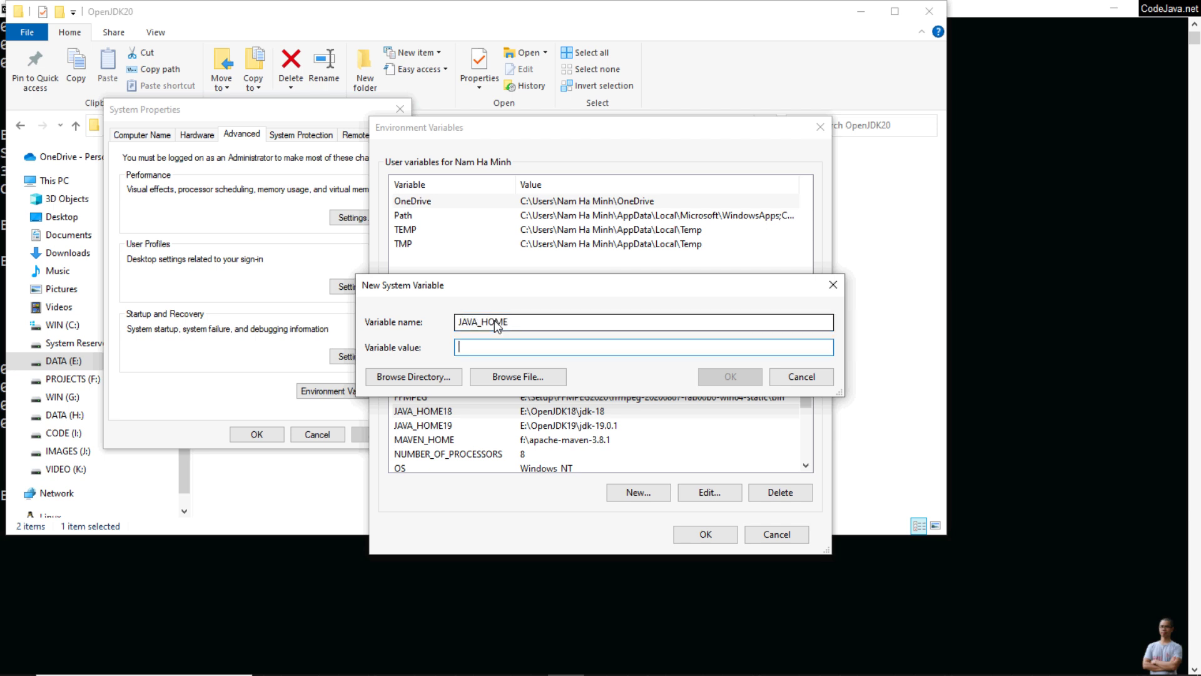
{"action": "key", "text": "alt+Tab"}
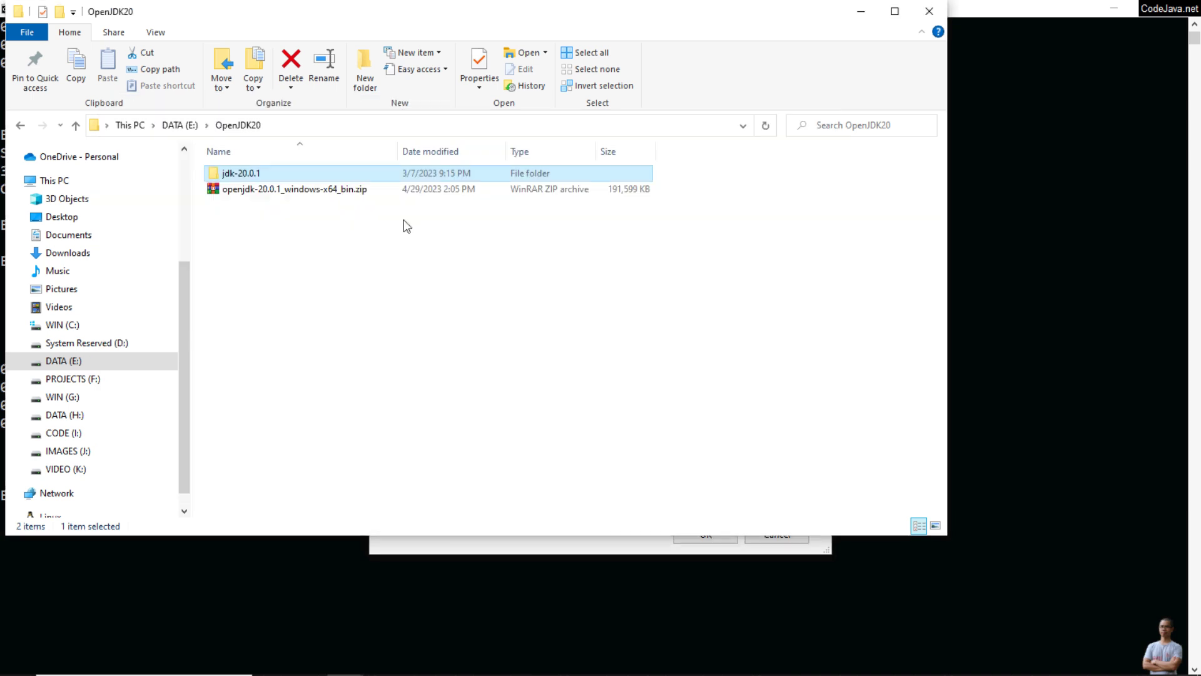
{"action": "double_click", "coordinate": [251, 173]}
{"action": "left_click", "coordinate": [359, 128]}
{"action": "key", "text": "ctrl+c"}
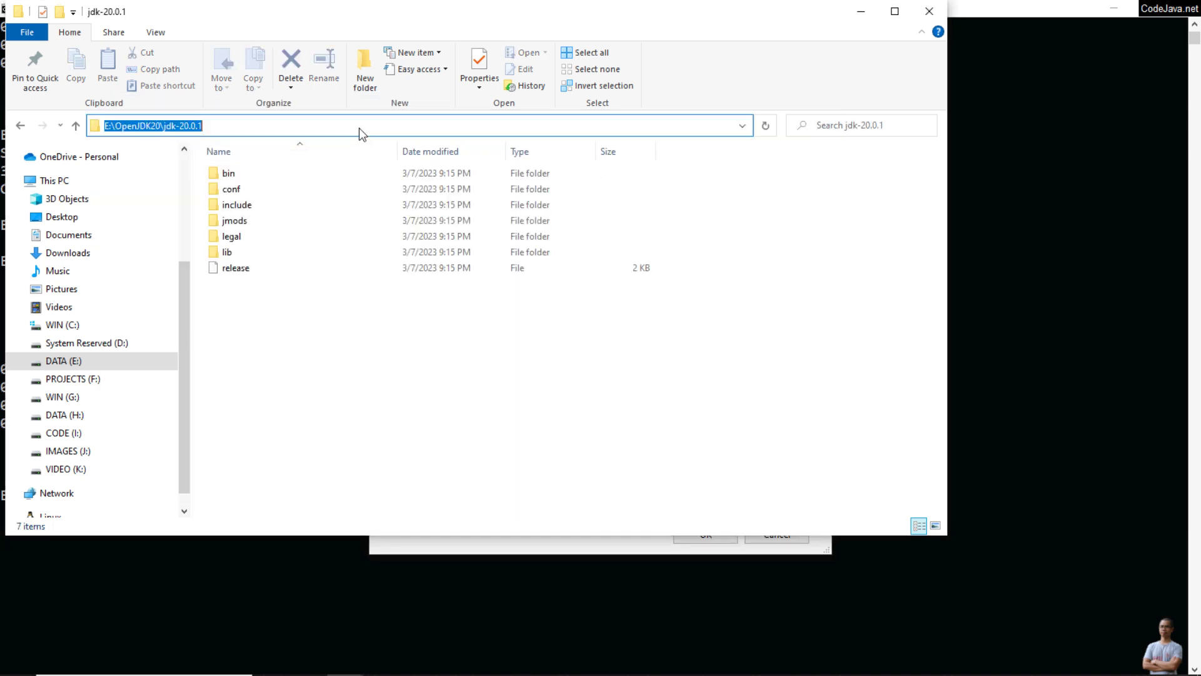
{"action": "key", "text": "alt+Tab"}
{"action": "key", "text": "ctrl+v"}
{"action": "left_click", "coordinate": [734, 376]}
{"action": "left_click", "coordinate": [598, 400]}
Step: Check the system Path lists %JAVA_HOME%\bin, then OK every dialog through System Properties
{"action": "scroll", "coordinate": [598, 402], "scroll_direction": "down", "scroll_amount": 2}
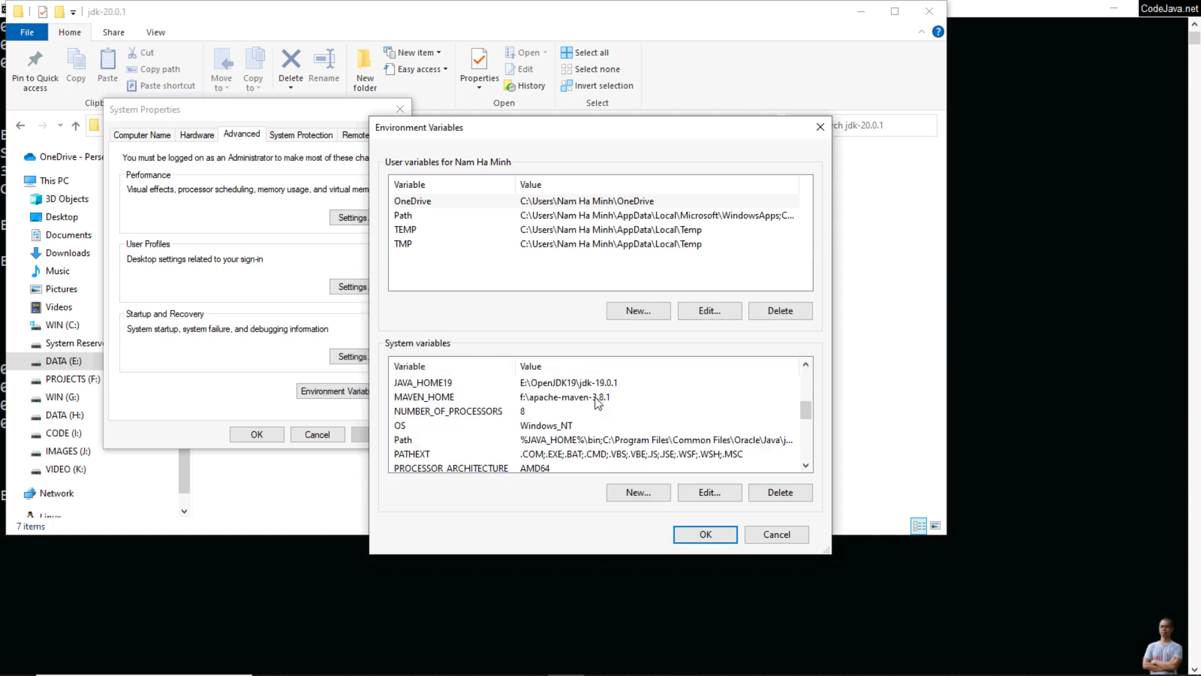
{"action": "left_click", "coordinate": [447, 440]}
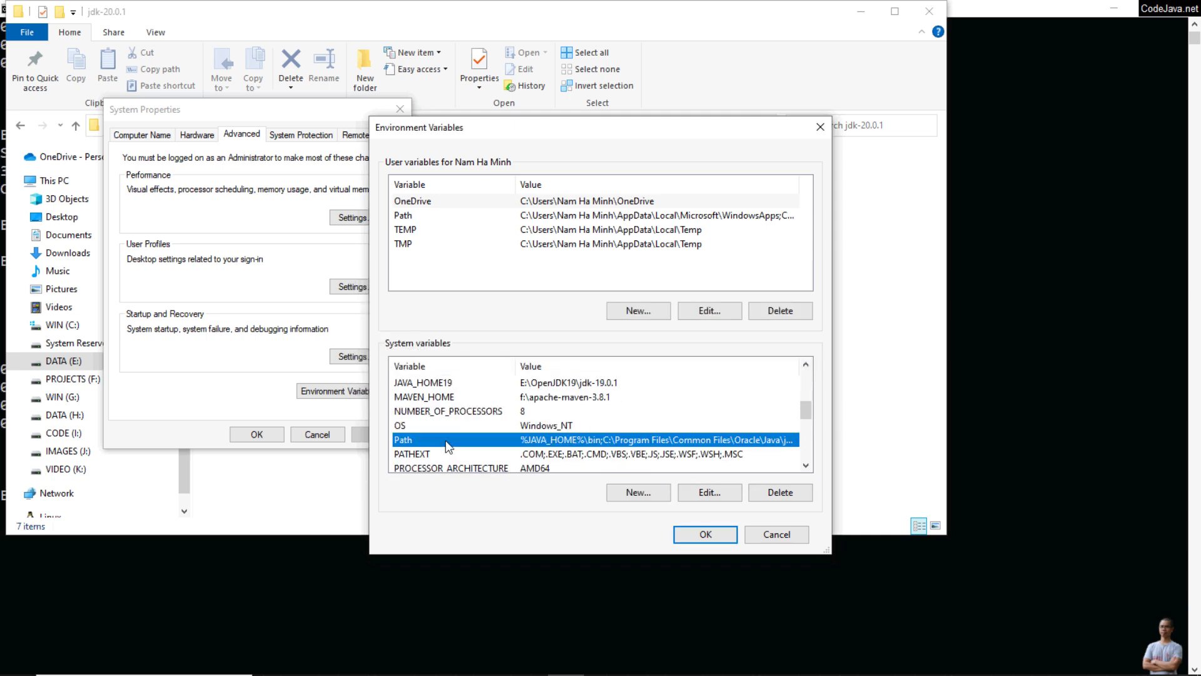
{"action": "left_click", "coordinate": [713, 499]}
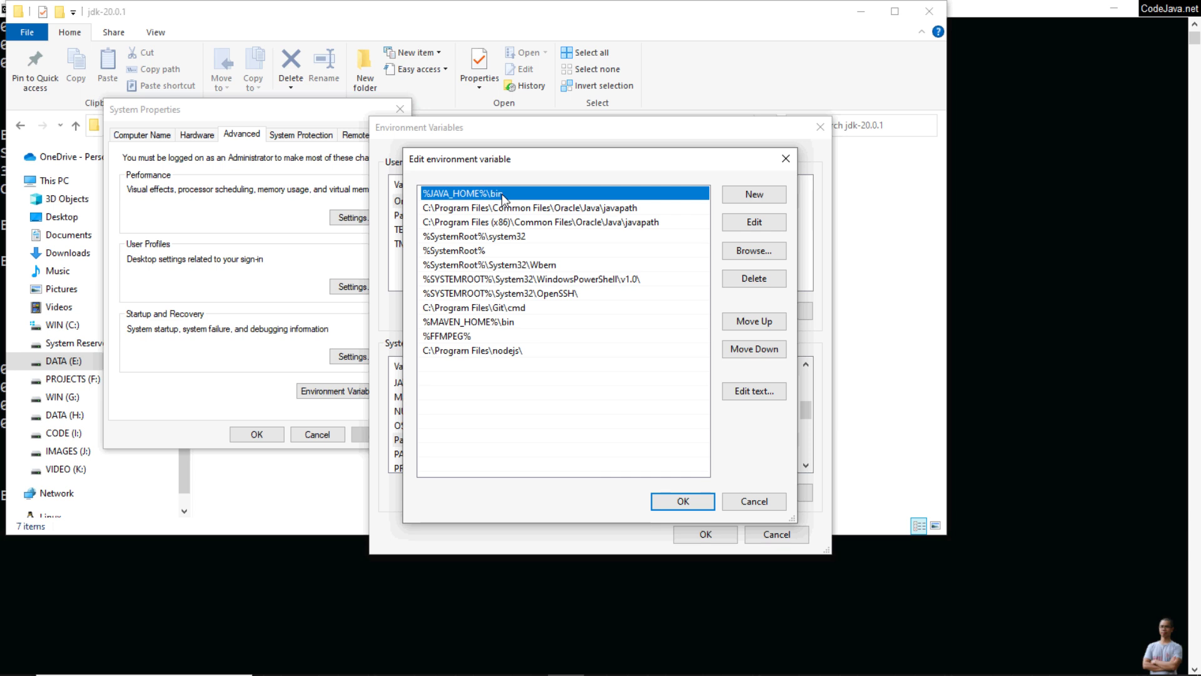
{"action": "left_click", "coordinate": [694, 510]}
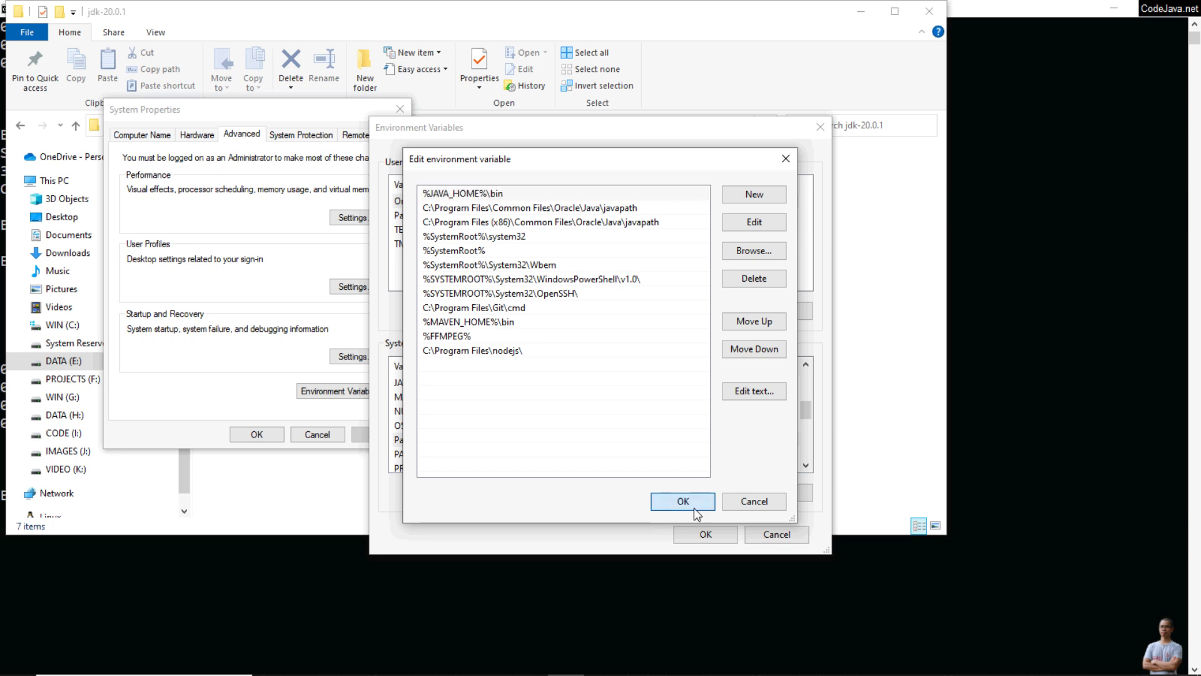
{"action": "left_click", "coordinate": [705, 533]}
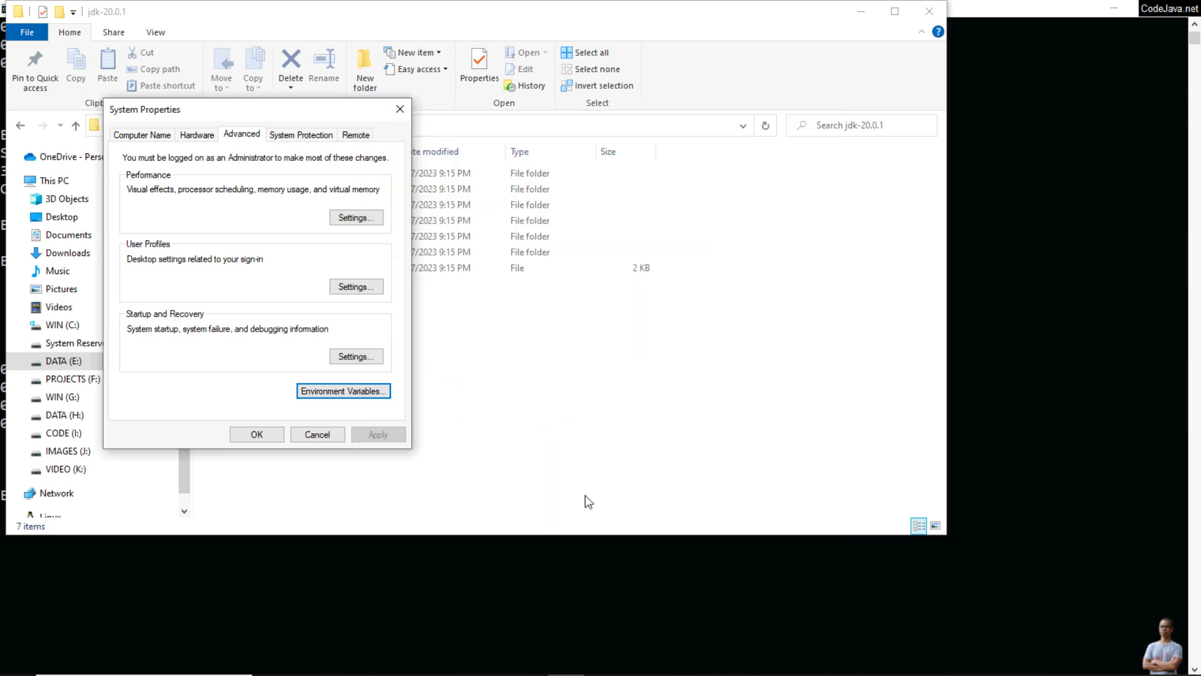
{"action": "left_click", "coordinate": [256, 441]}
Step: Close the old console with exit and launch a fresh Command Prompt
{"action": "left_click", "coordinate": [1025, 9]}
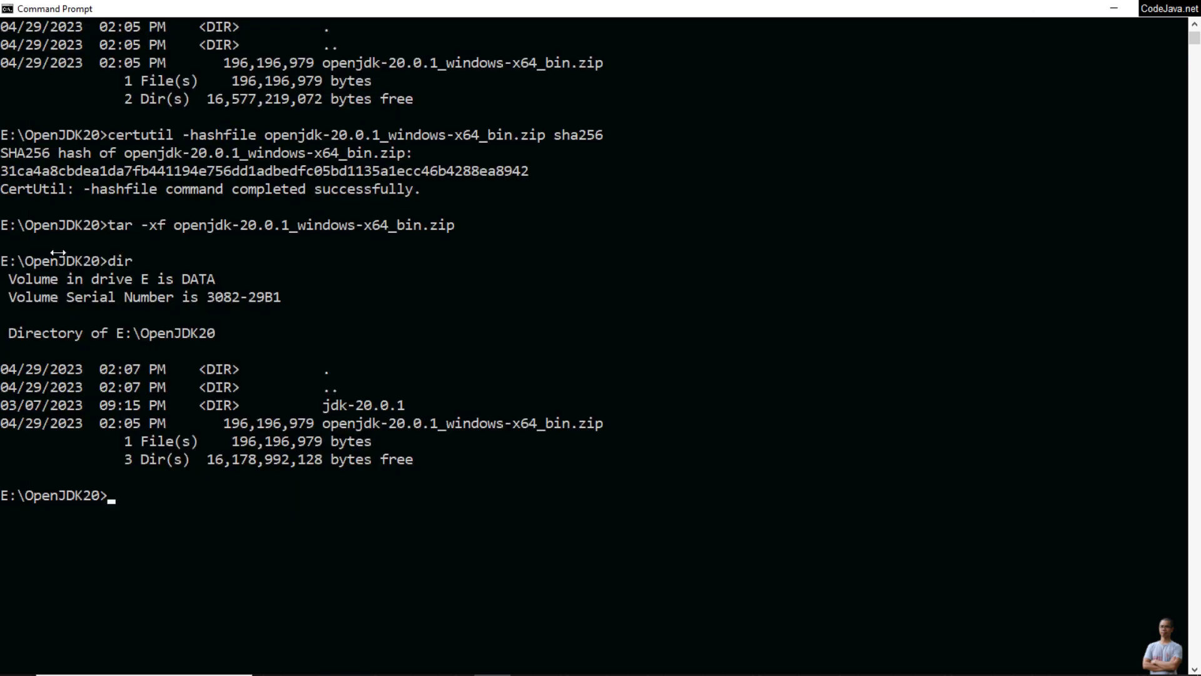
{"action": "type", "text": "exit"}
{"action": "key", "text": "Return"}
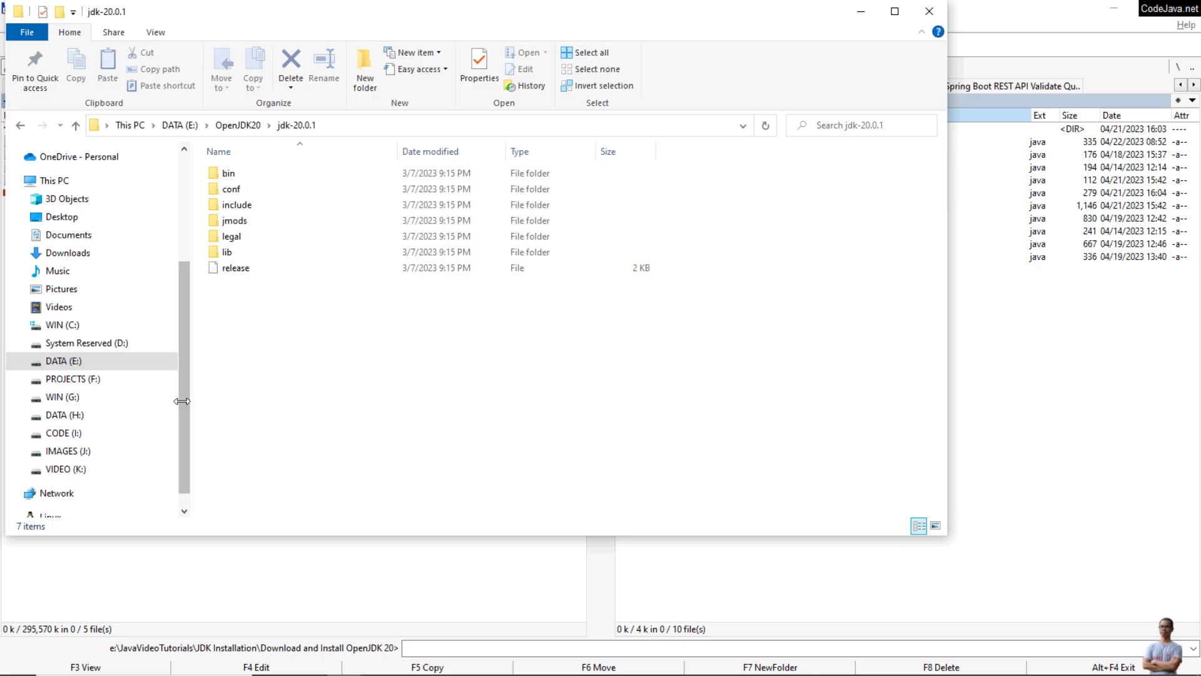
{"action": "key", "text": "super"}
{"action": "type", "text": "cmd"}
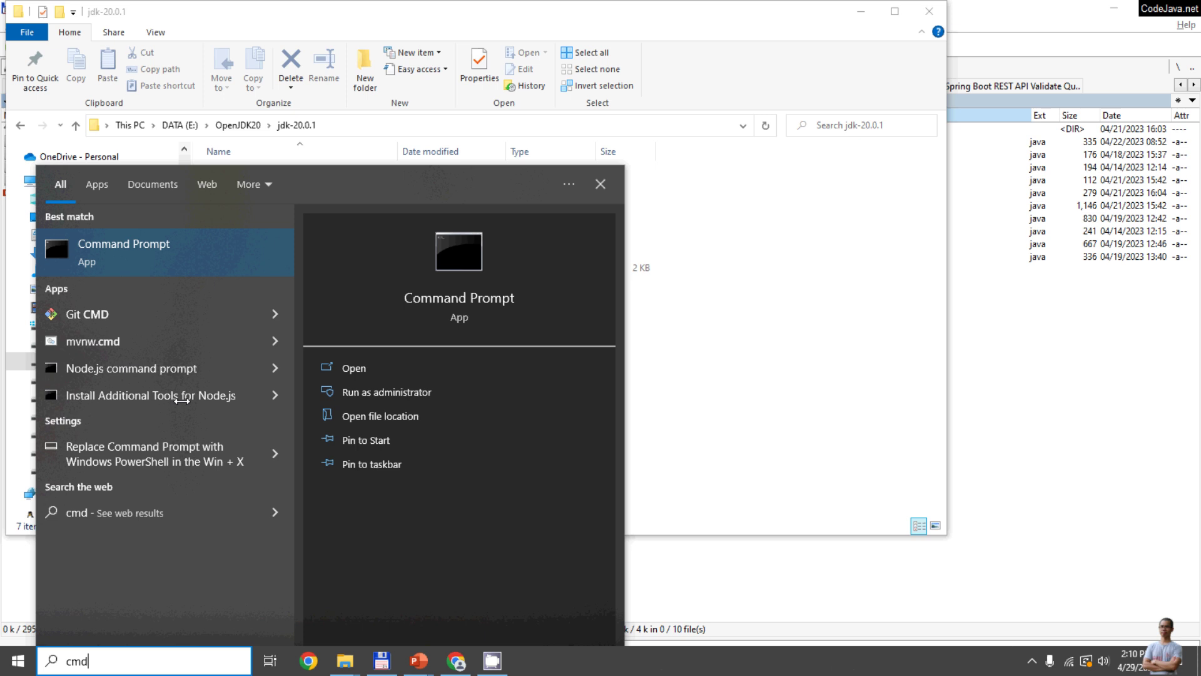
{"action": "key", "text": "Return"}
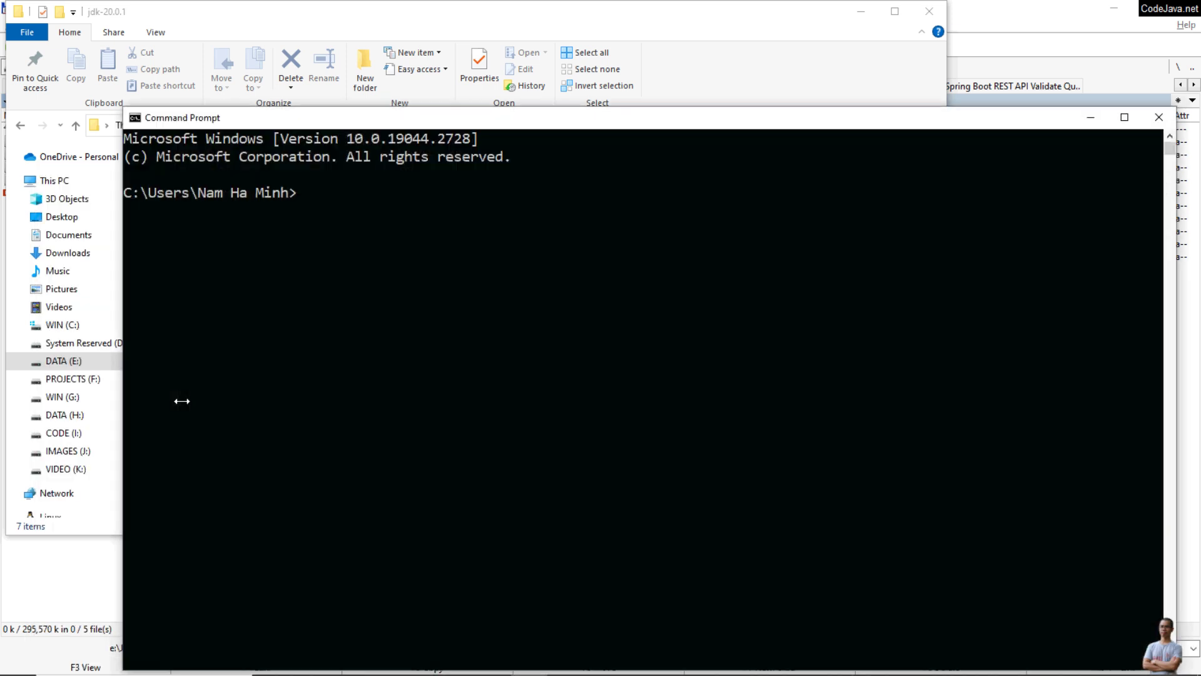
Step: Run java -version and javac -version, both reporting 20.0.1
{"action": "type", "text": "java -version"}
{"action": "key", "text": "Return"}
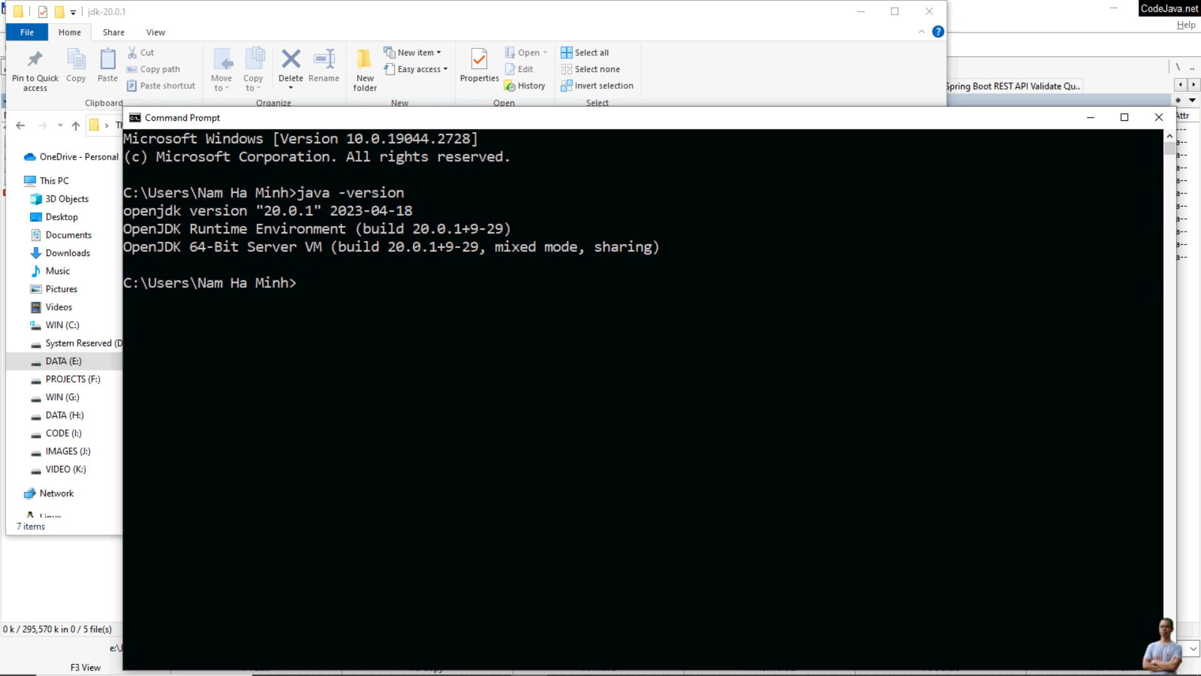
{"action": "type", "text": "javac -version"}
{"action": "key", "text": "Return"}
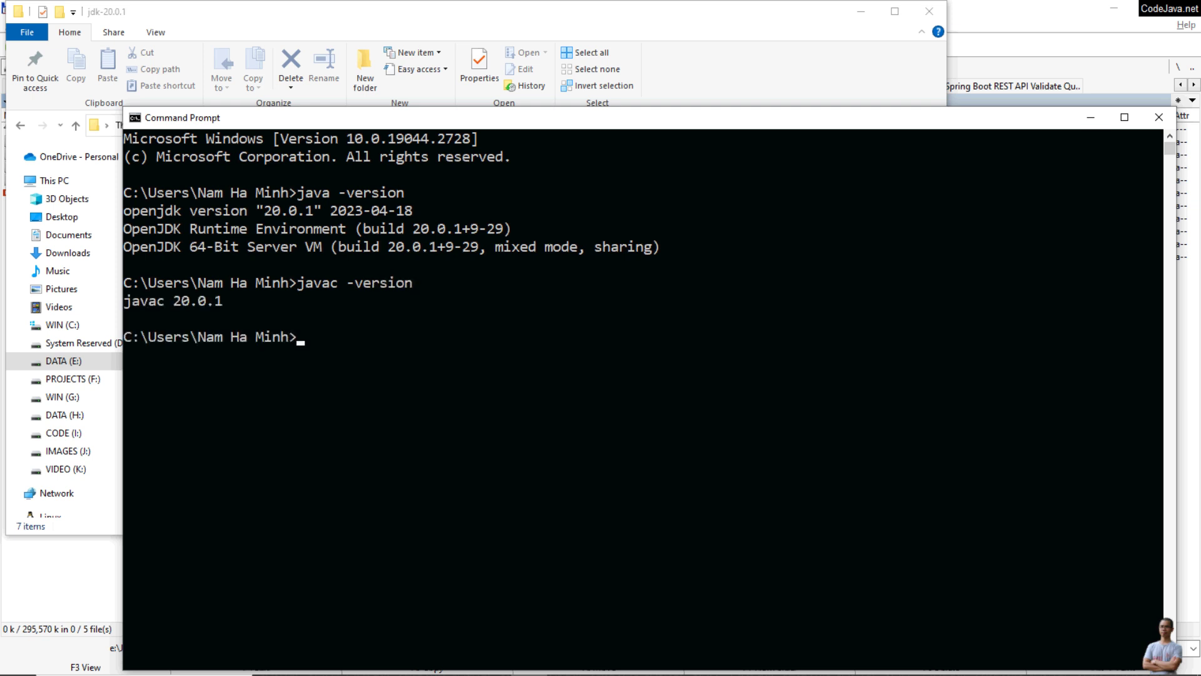